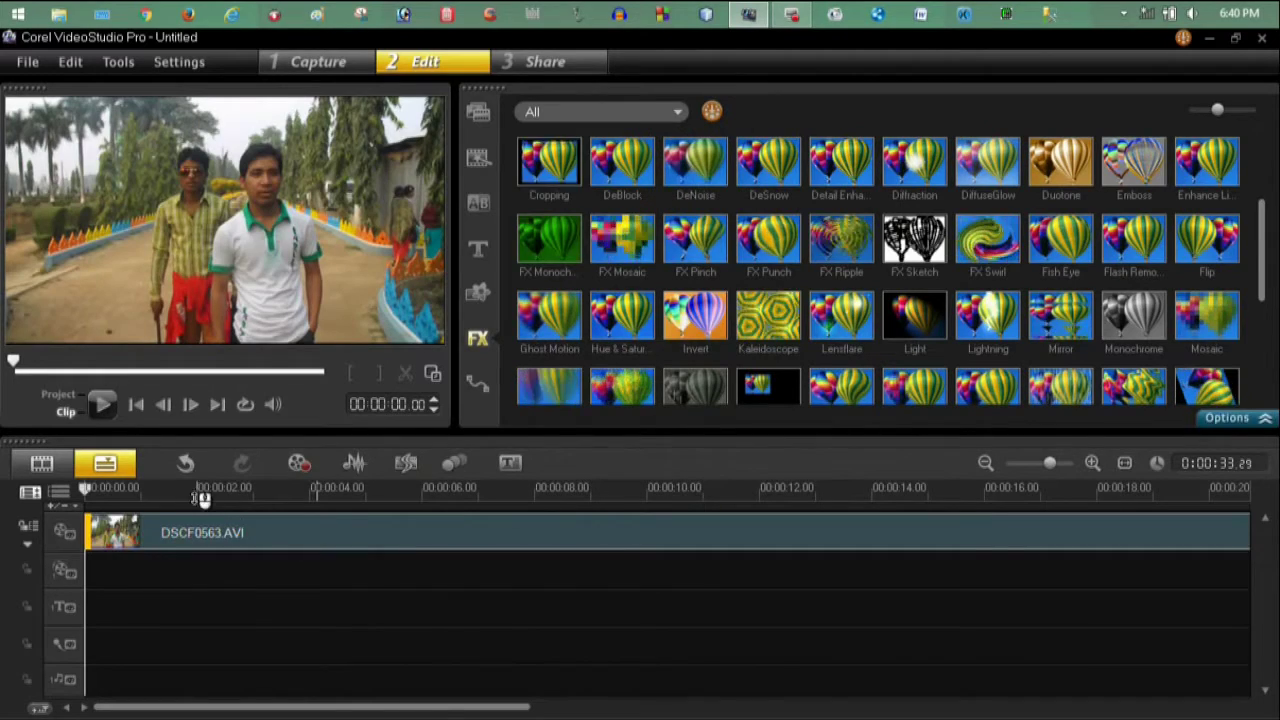
Split DSCF0563.AVI at 00:00:09.08 and delete the portion after the cut
drag(143, 490, 837, 520)
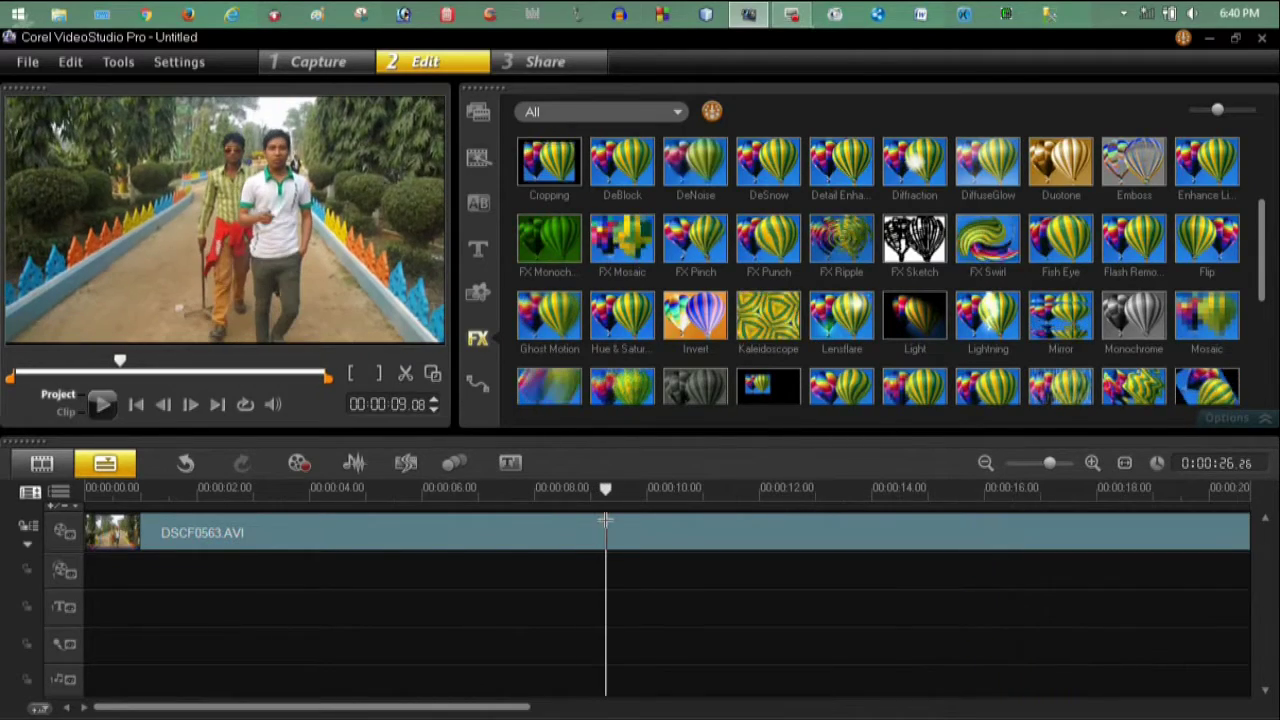
click(405, 373)
right_click(672, 532)
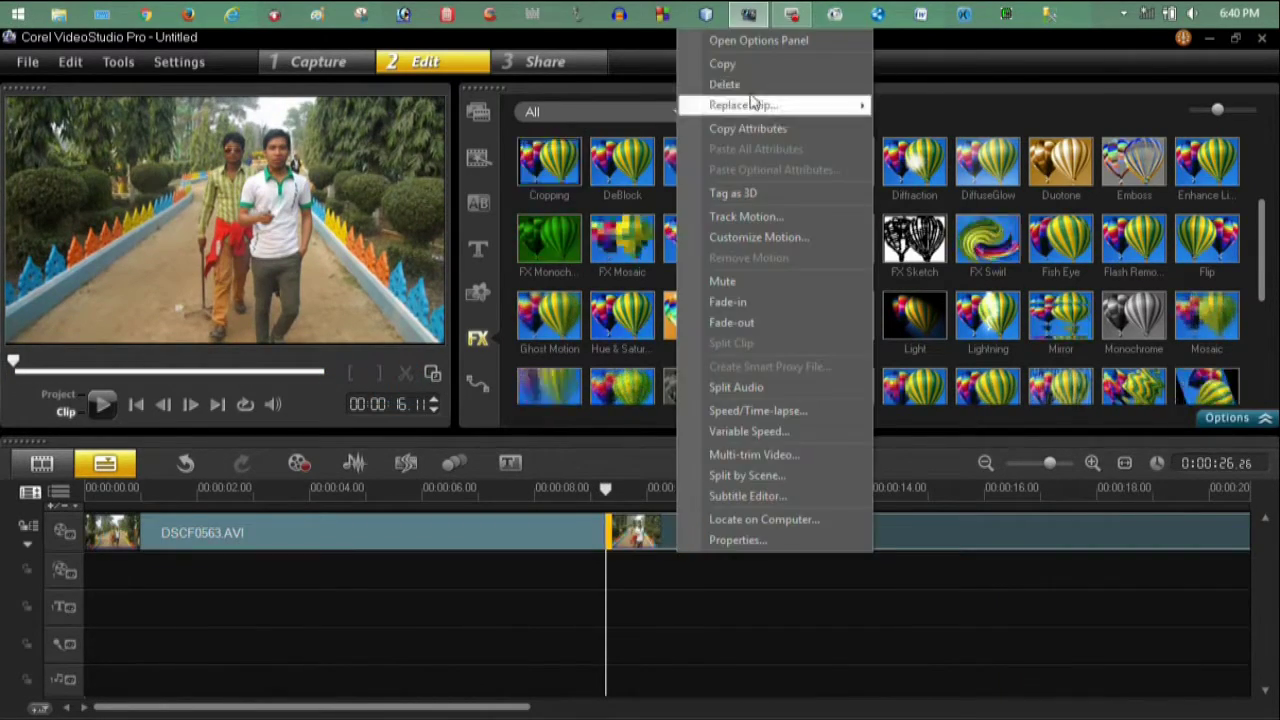
click(690, 83)
Split the remaining clip at about 4 and 6 seconds to isolate a middle segment of about two seconds
drag(622, 507, 270, 505)
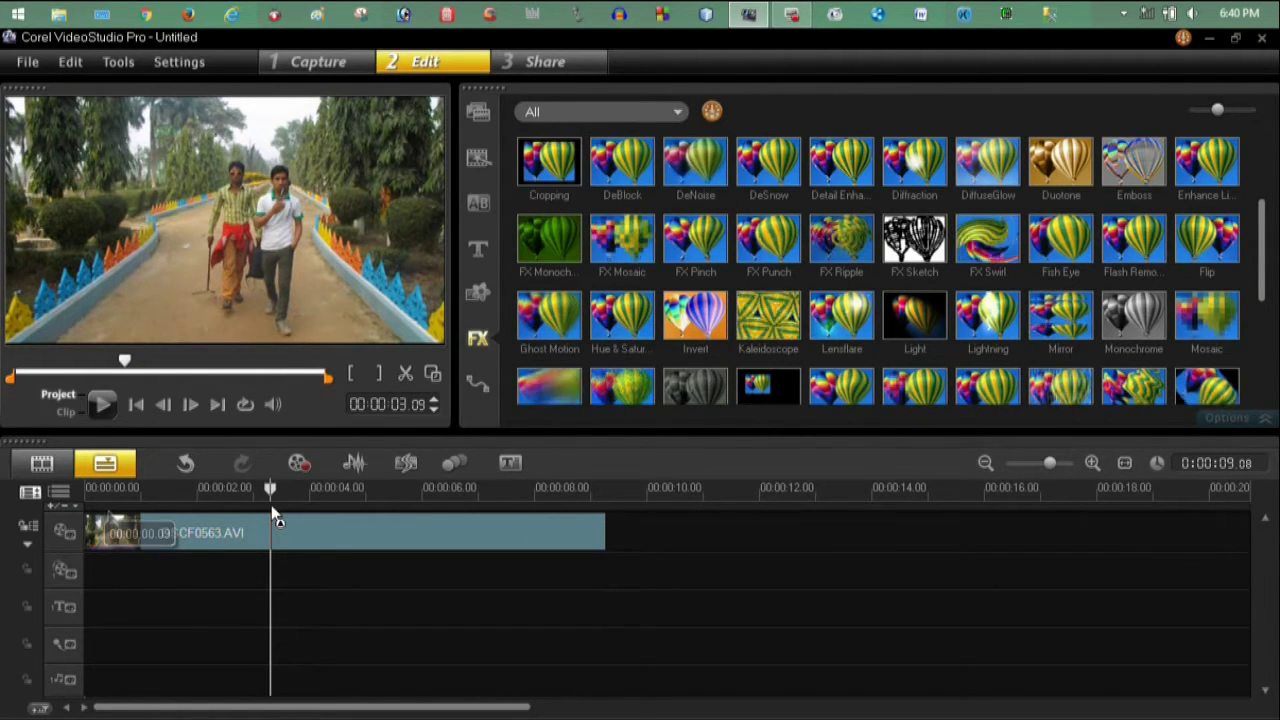
click(334, 527)
double_click(322, 525)
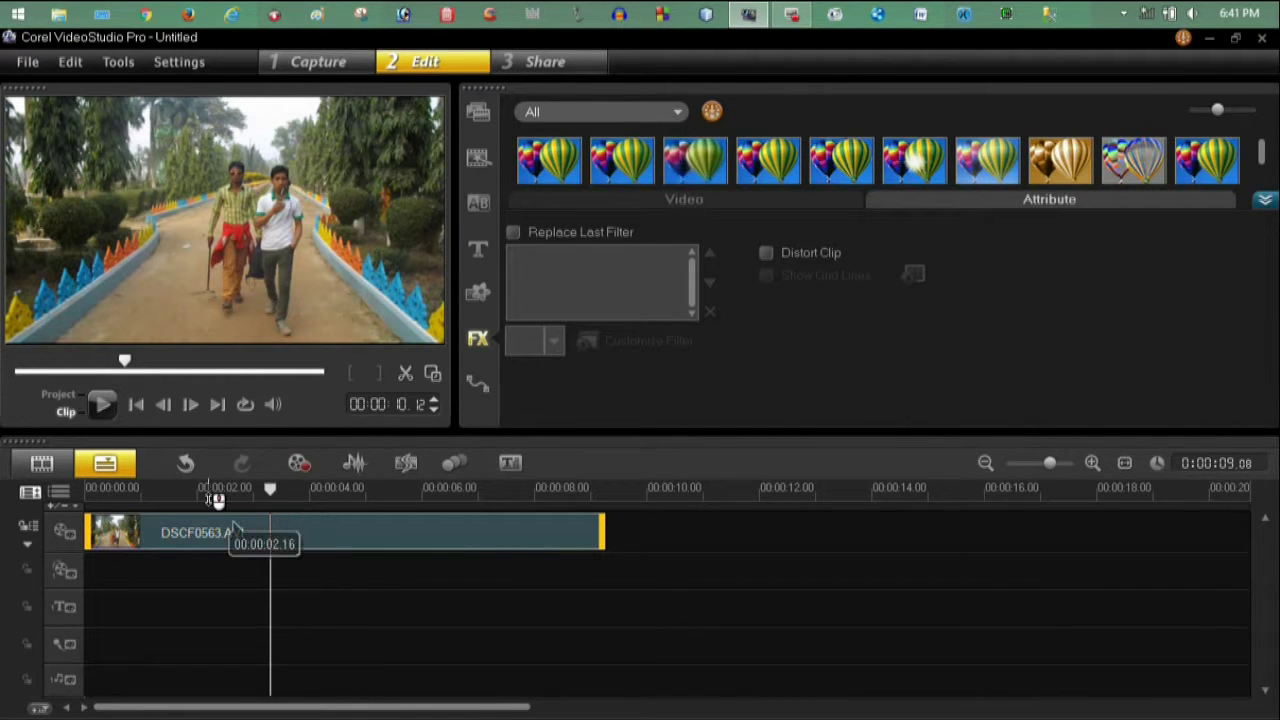
key(Home)
click(97, 514)
key(space)
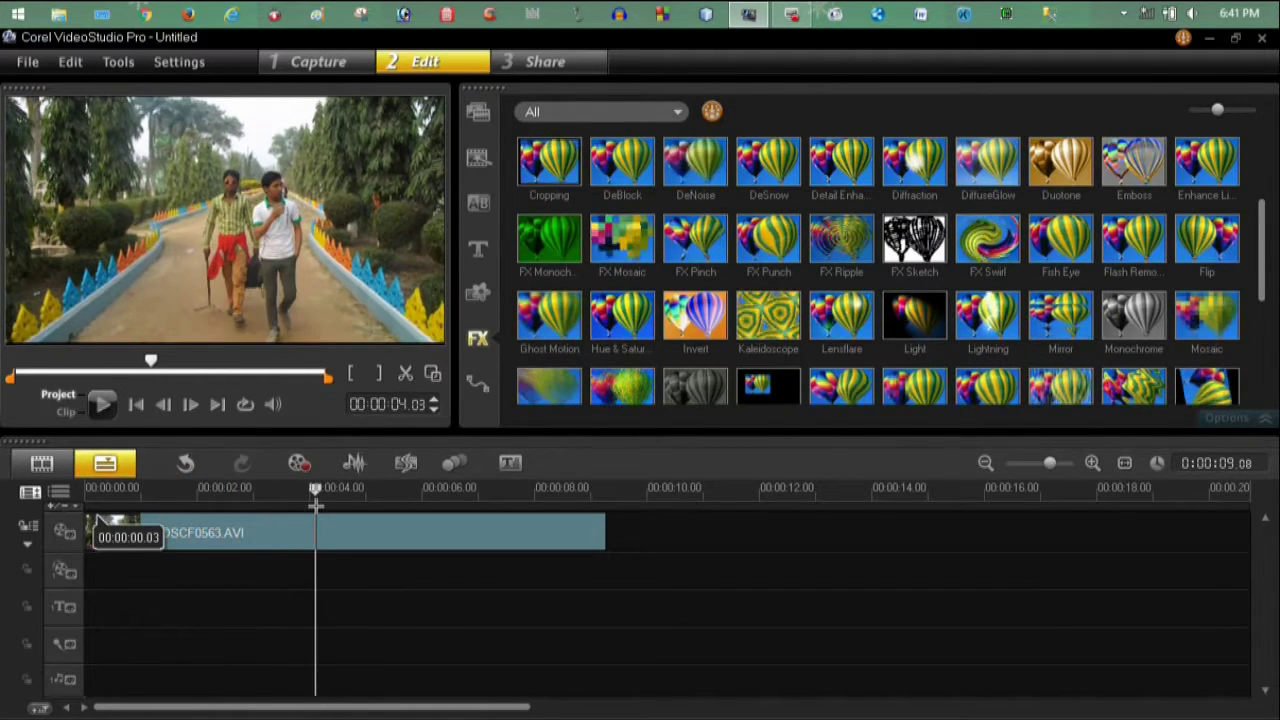
mouse_move(315, 505)
mouse_down()
mouse_move(189, 500)
mouse_move(308, 492)
mouse_up()
click(341, 528)
key(s)
key(s)
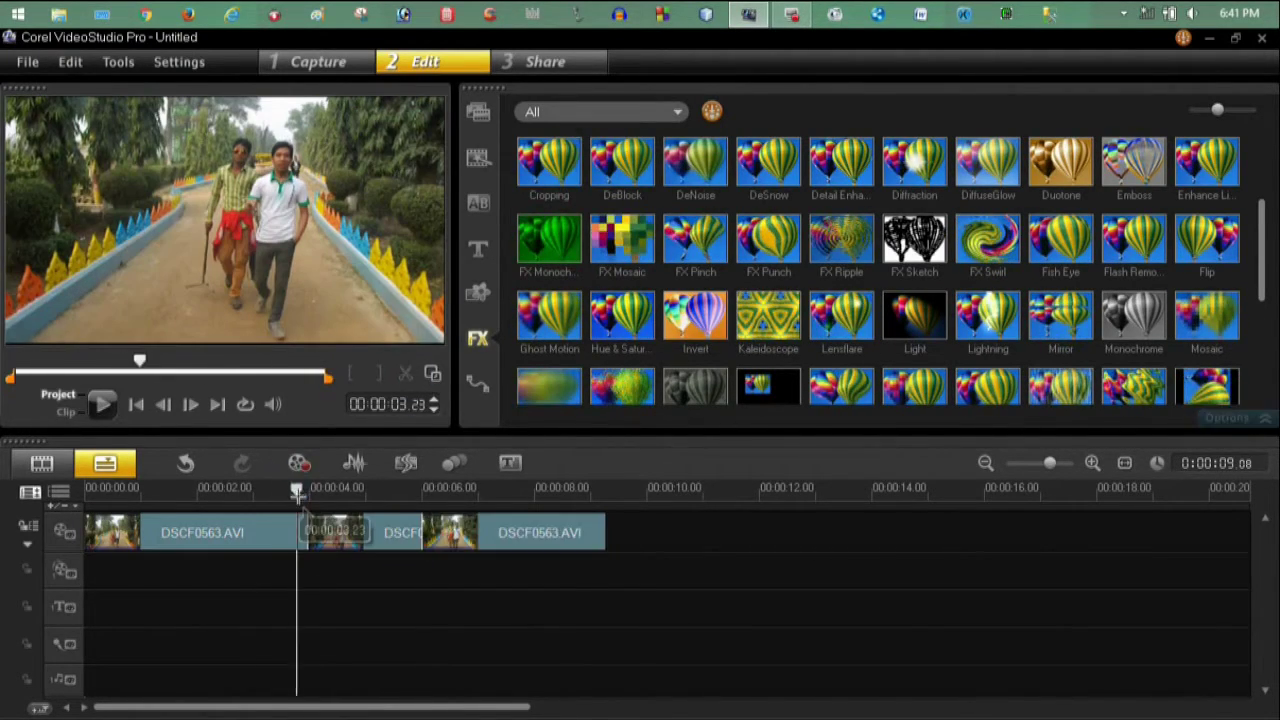
Examine the video filters in the filter library, previewing Cropping, Diffraction, FX Ripple, Mirror, Motion Blur and Lensflare
click(363, 533)
click(363, 533)
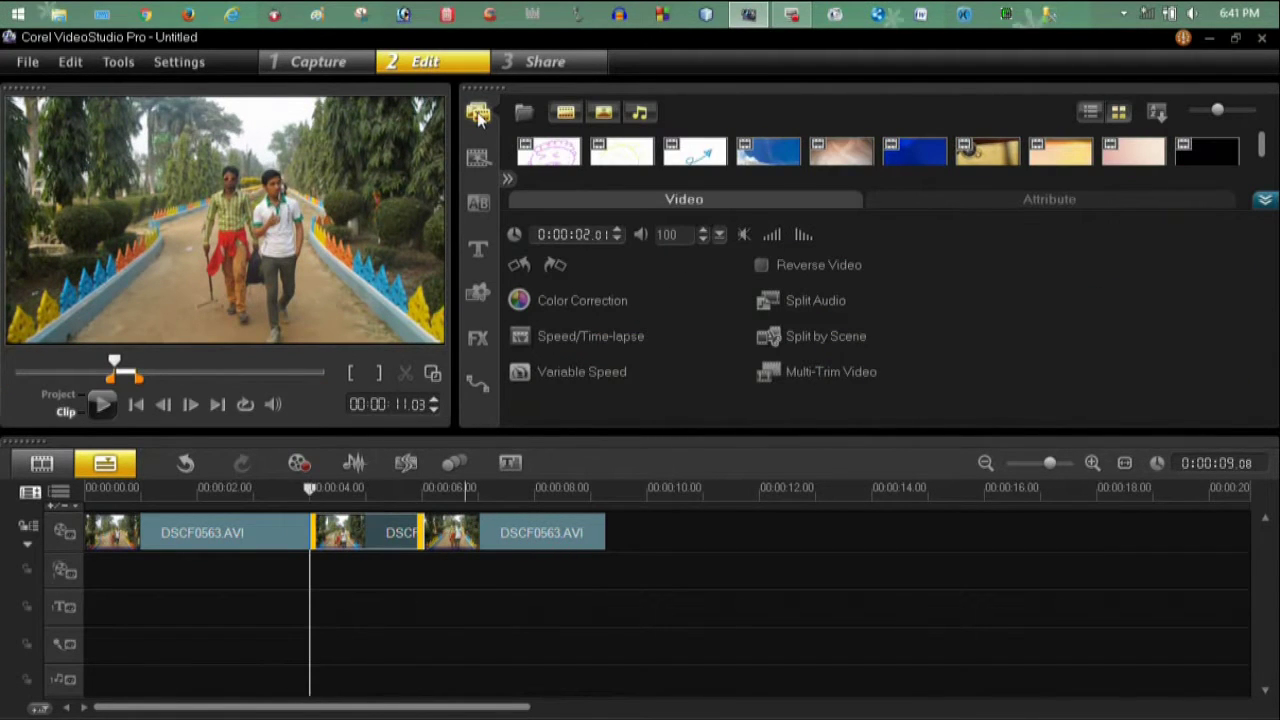
click(481, 342)
click(481, 342)
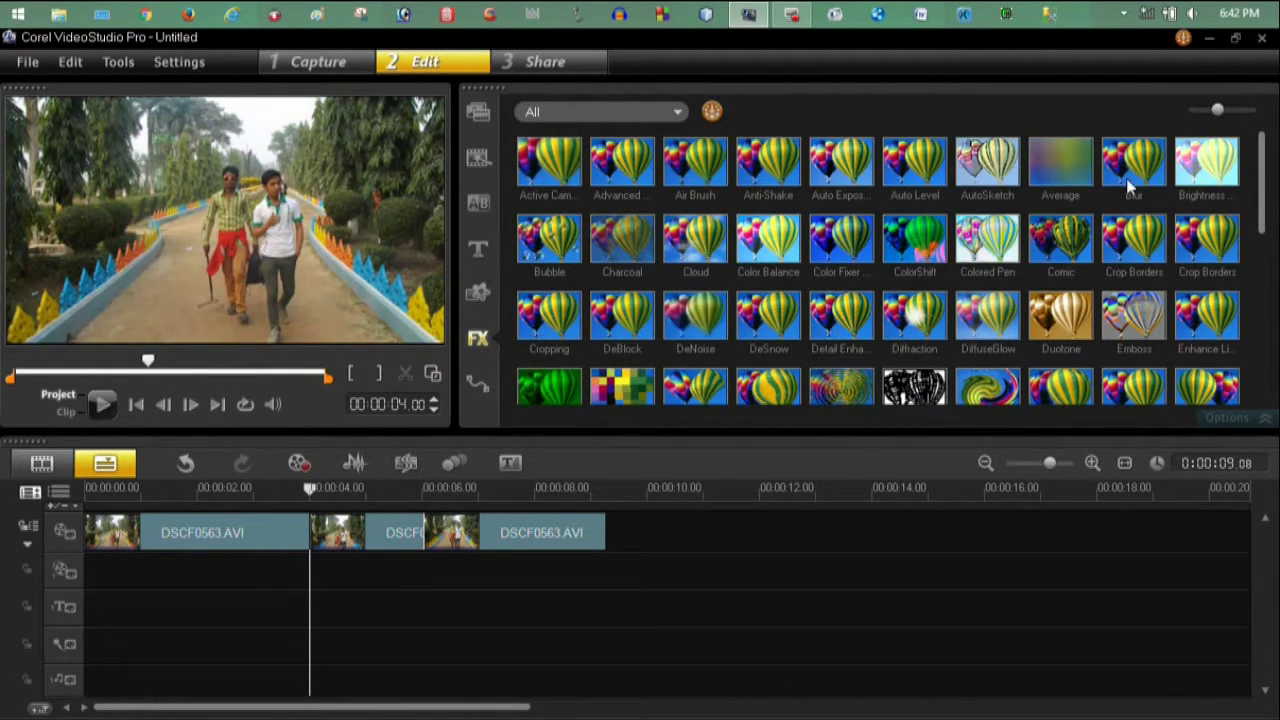
mouse_move(1263, 180)
mouse_down()
mouse_move(1260, 340)
mouse_move(1272, 181)
mouse_up()
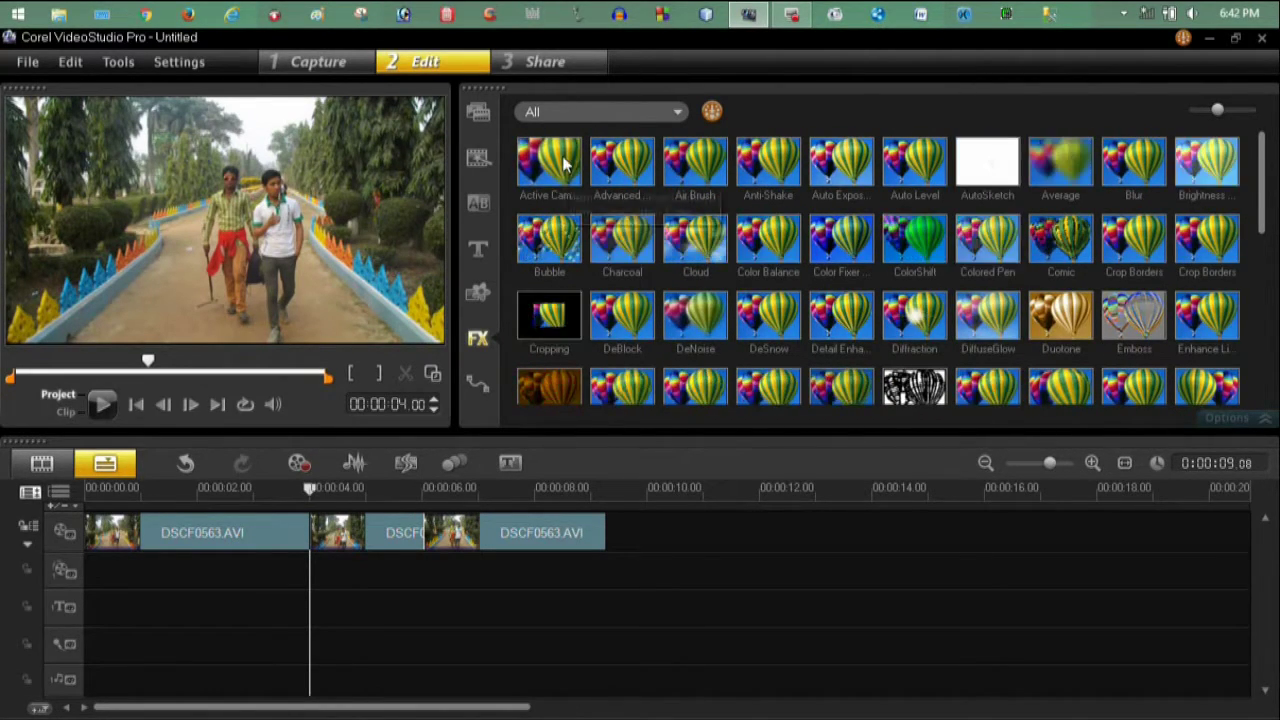
click(543, 258)
click(535, 318)
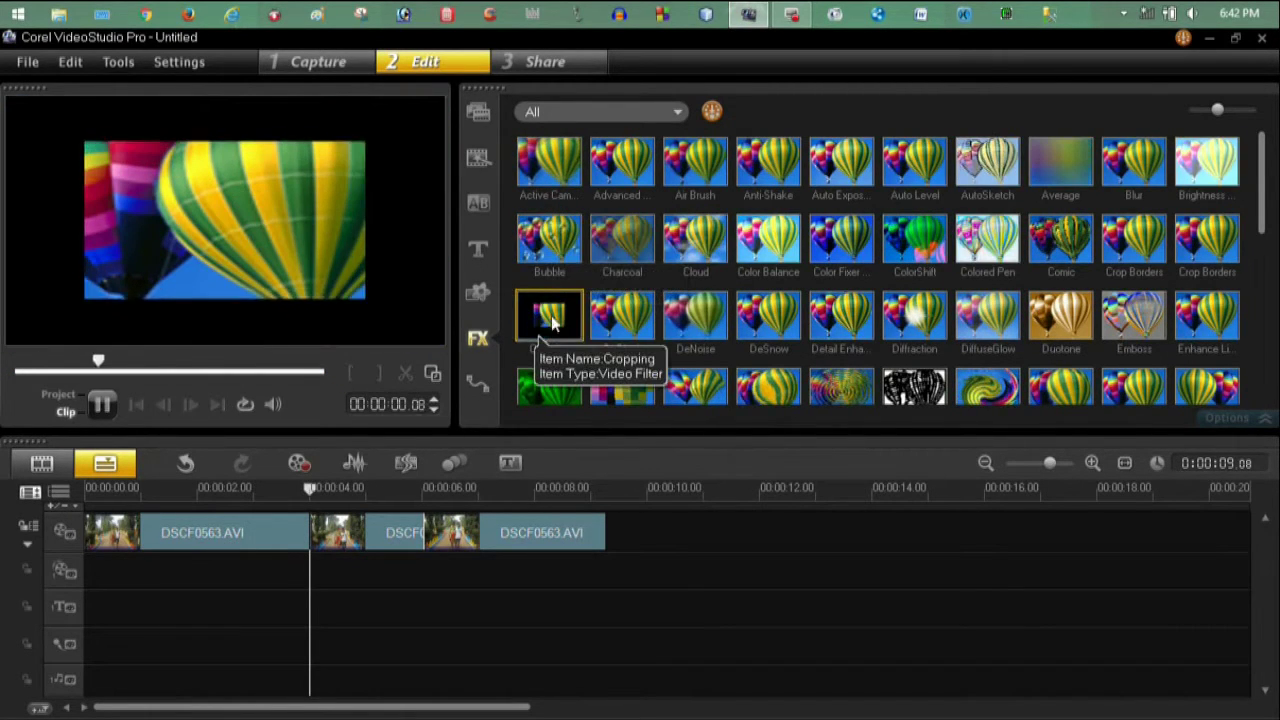
click(910, 325)
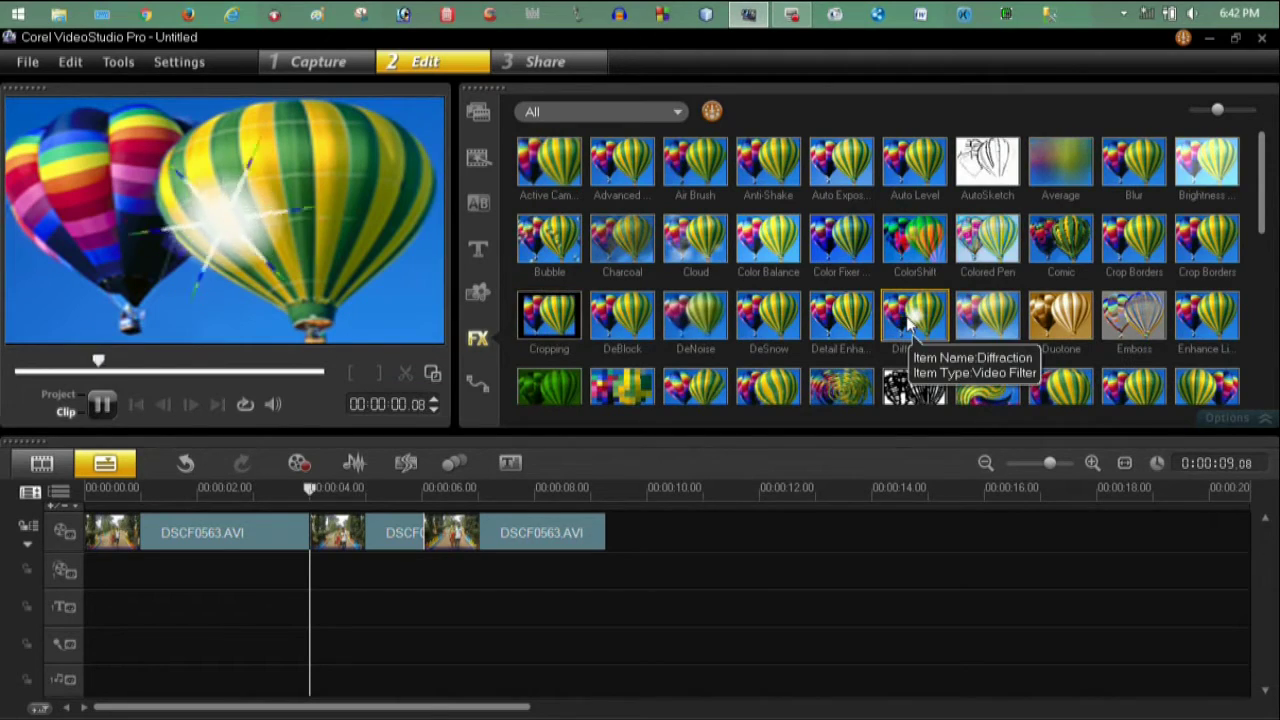
scroll(880, 322, down, 1)
click(840, 318)
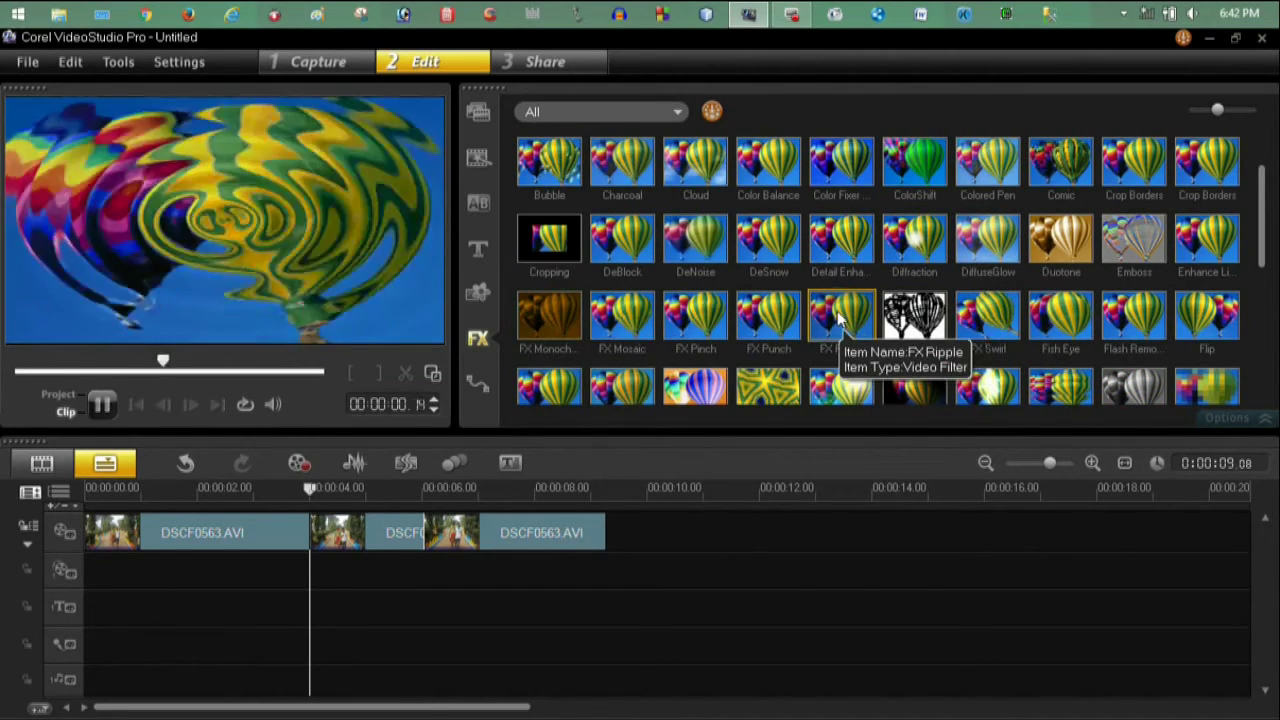
scroll(840, 318, down, 1)
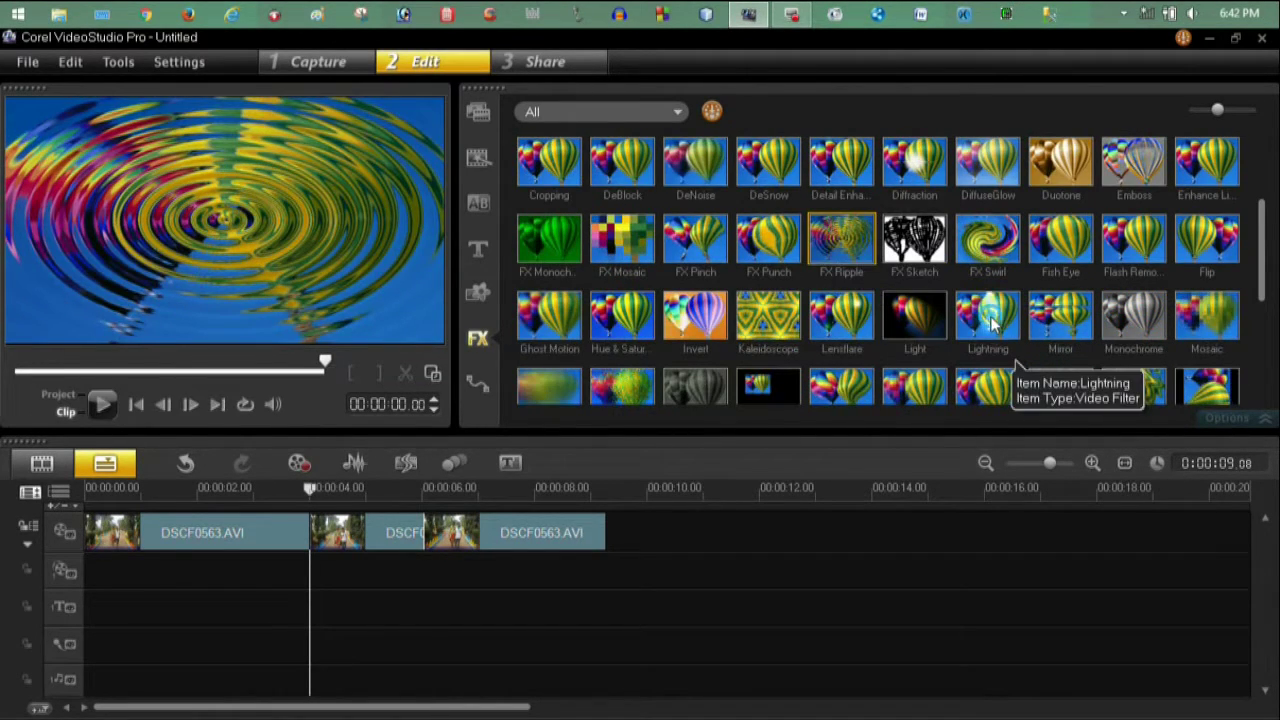
click(1055, 315)
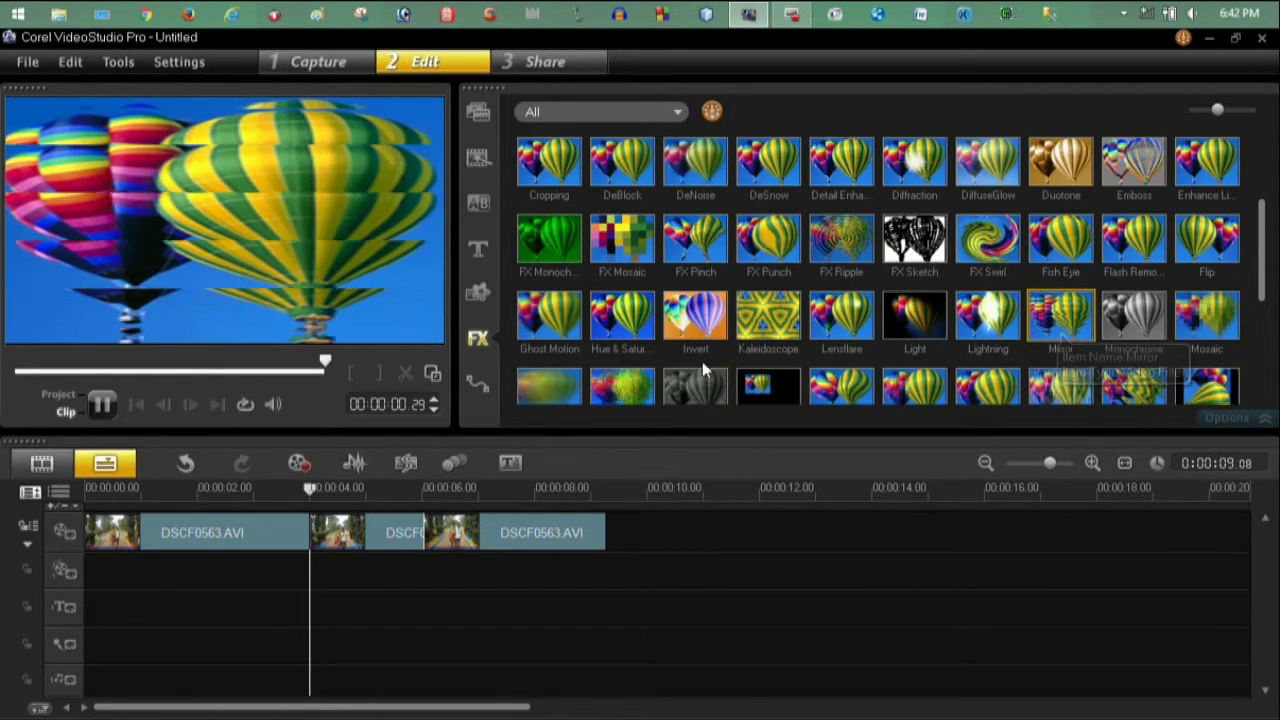
scroll(650, 350, down, 1)
click(556, 318)
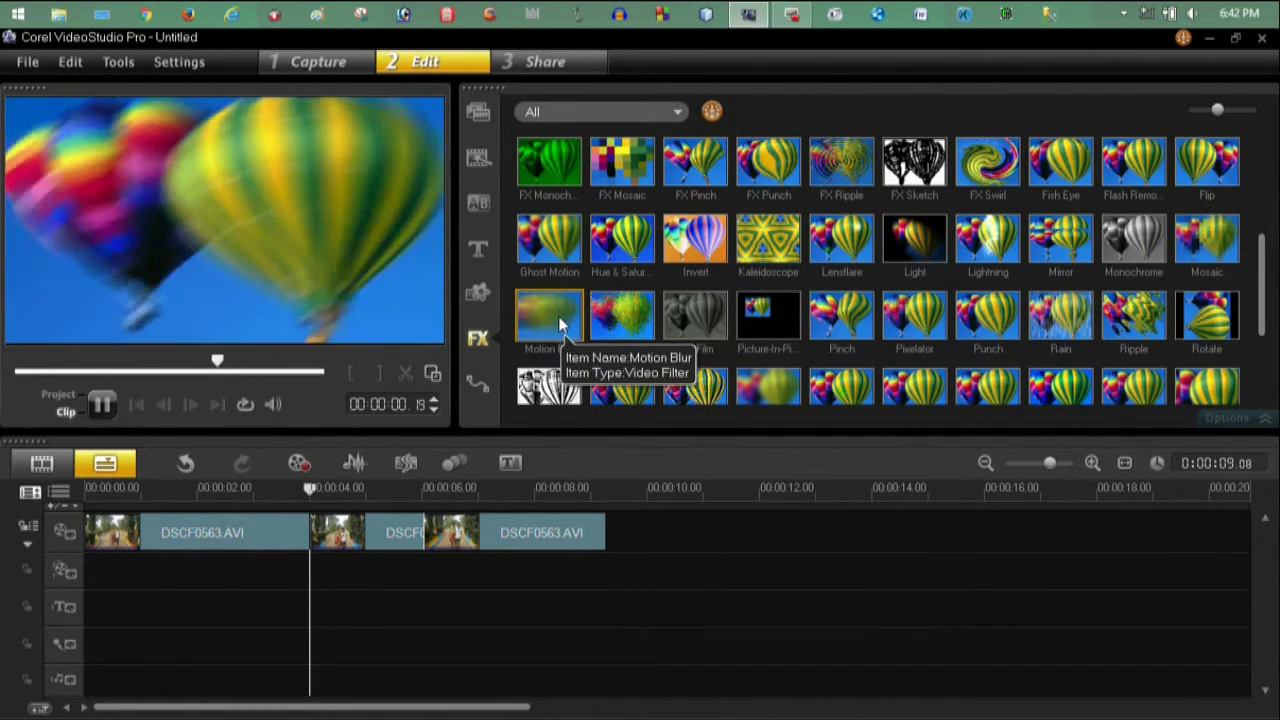
scroll(840, 168, down, 1)
click(840, 165)
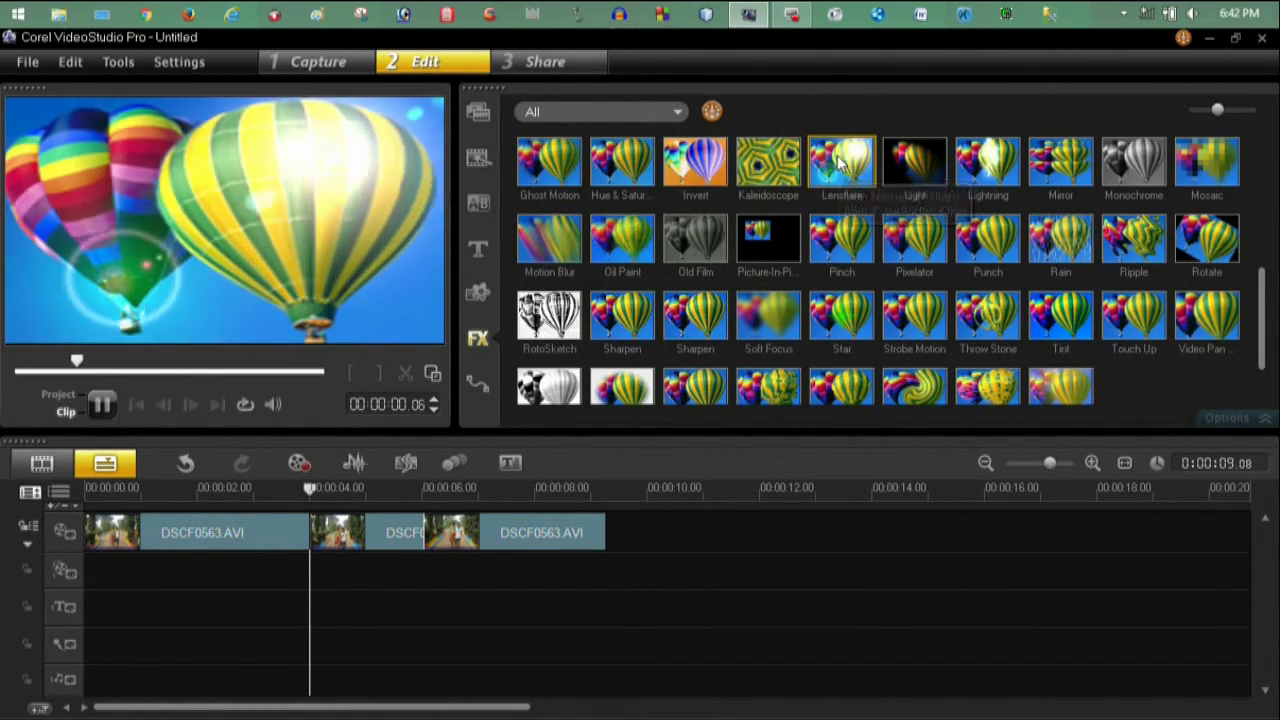
scroll(840, 168, up, 3)
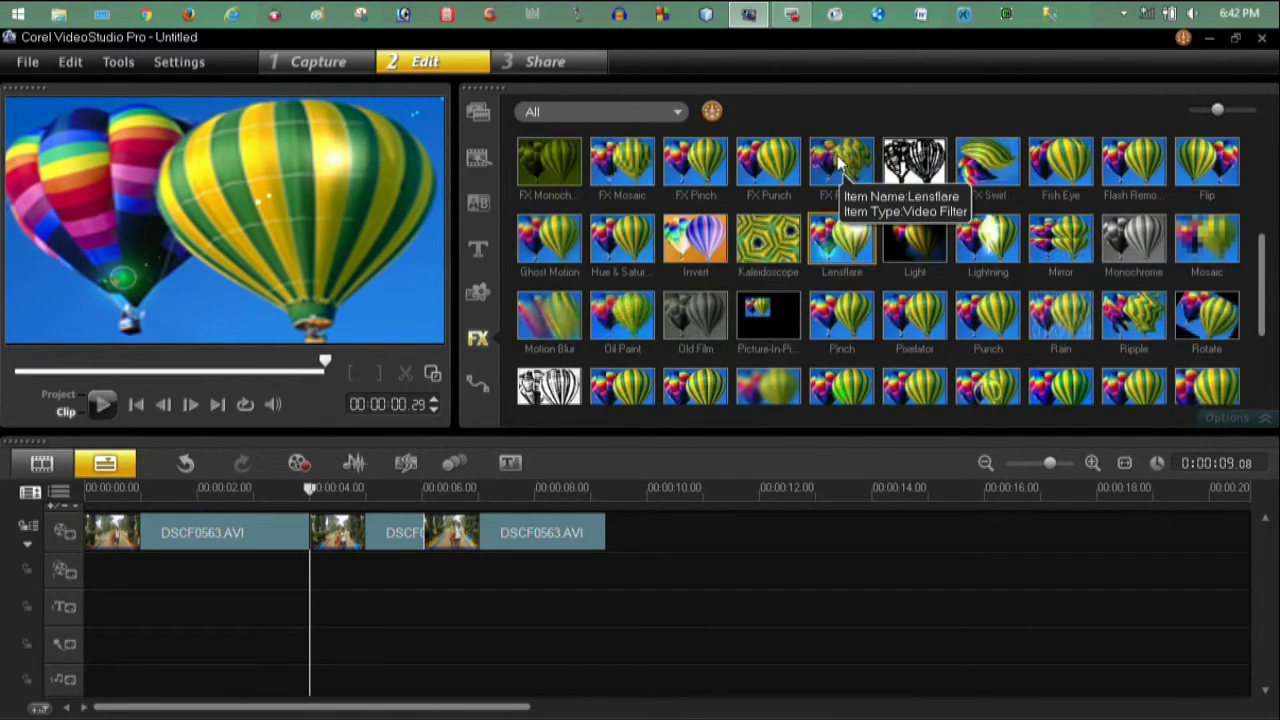
Apply the Bubble video filter to the middle clip and scrub through the timeline to check the effect
click(560, 180)
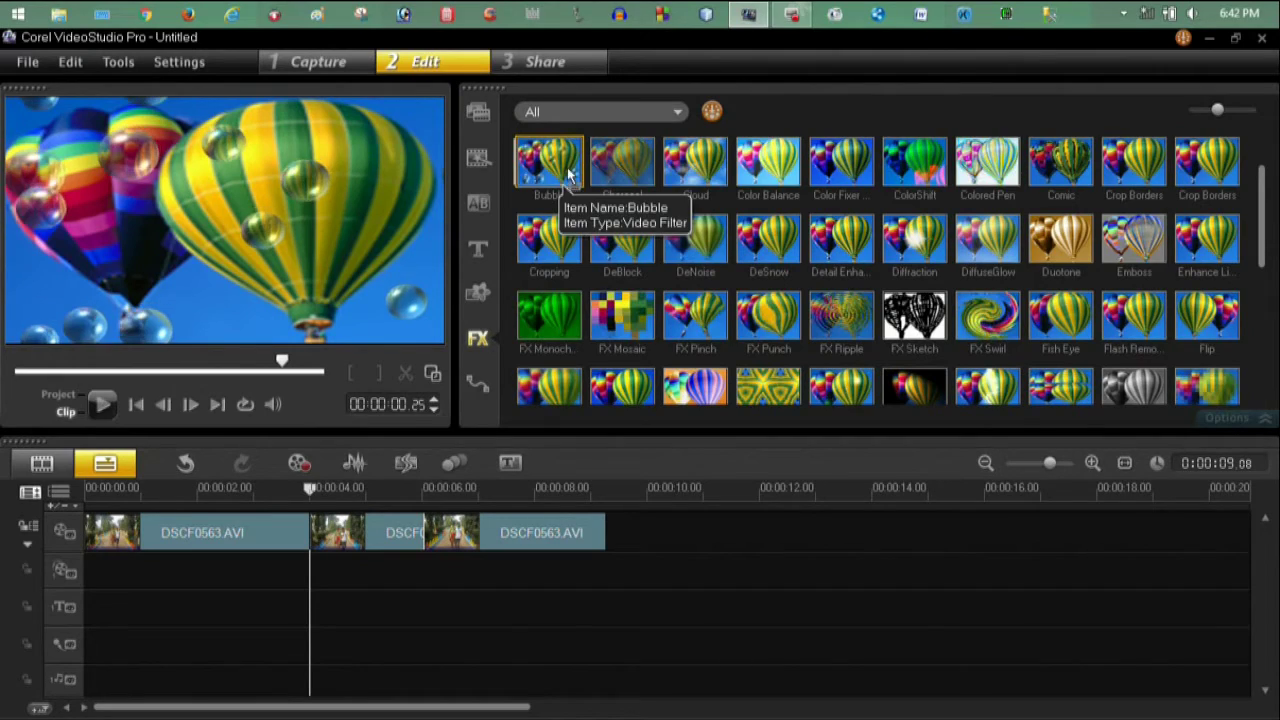
scroll(565, 185, up, 1)
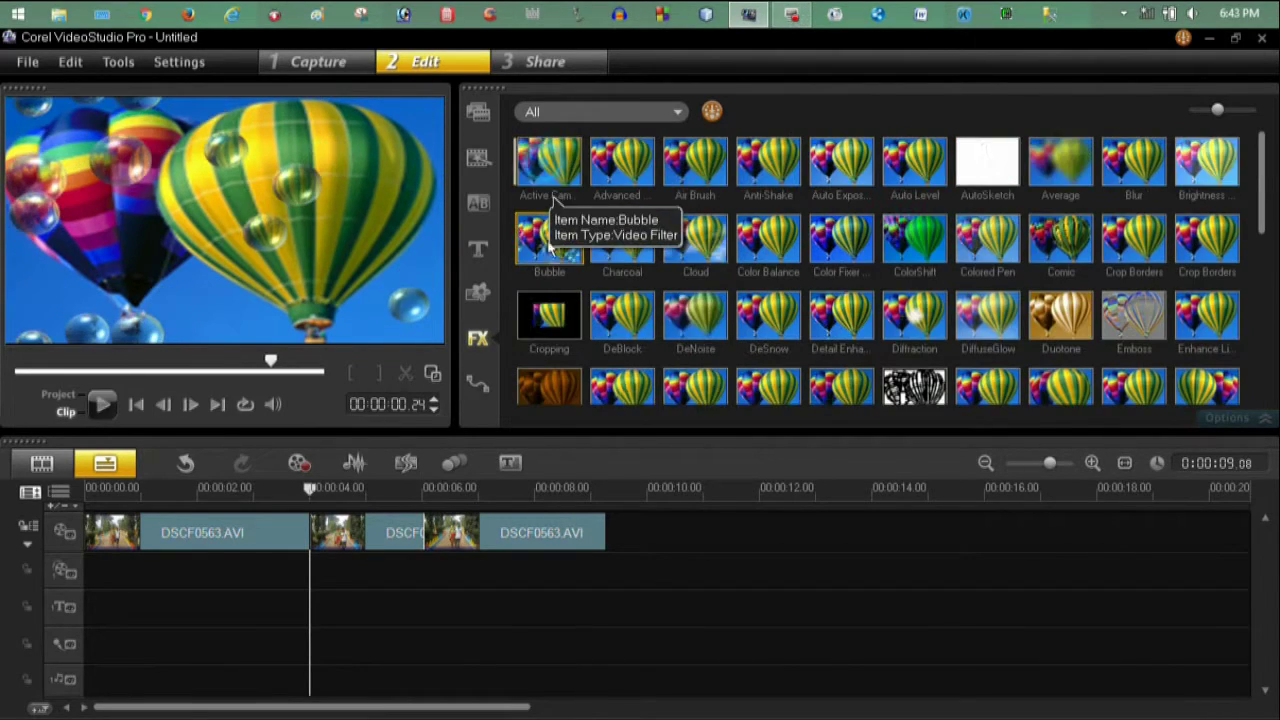
click(268, 492)
drag(266, 490, 433, 480)
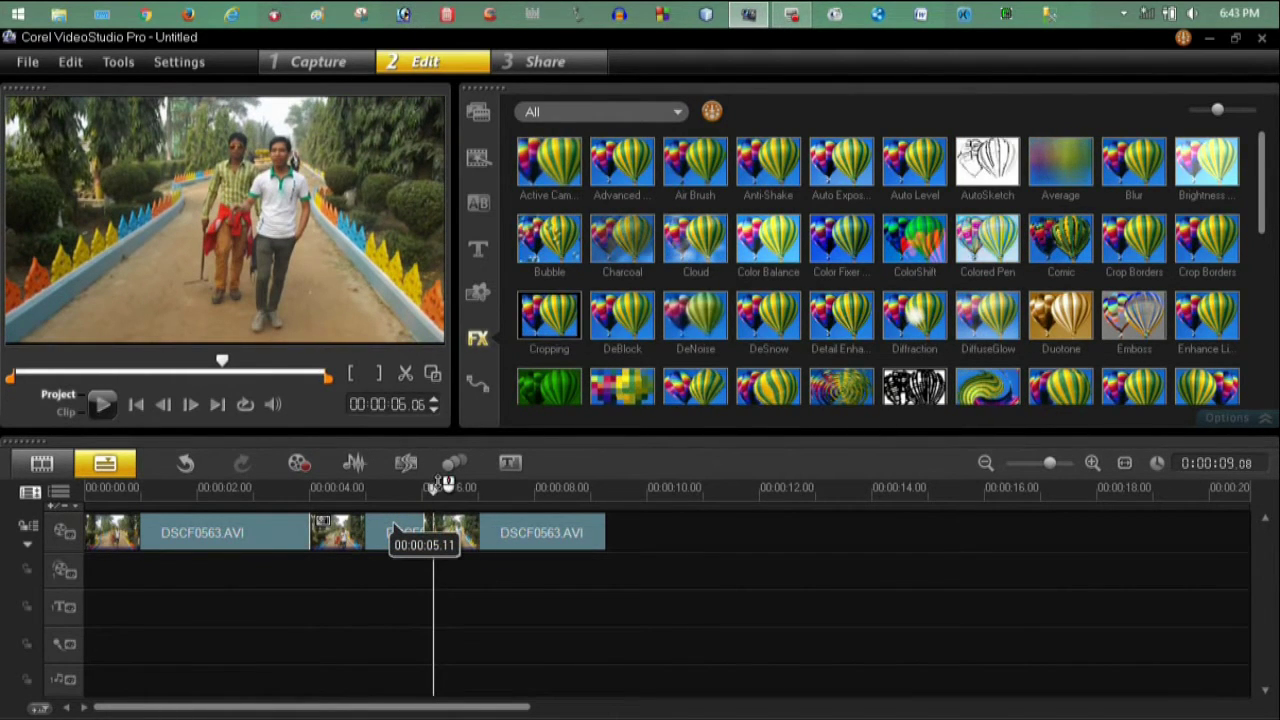
drag(310, 487, 377, 487)
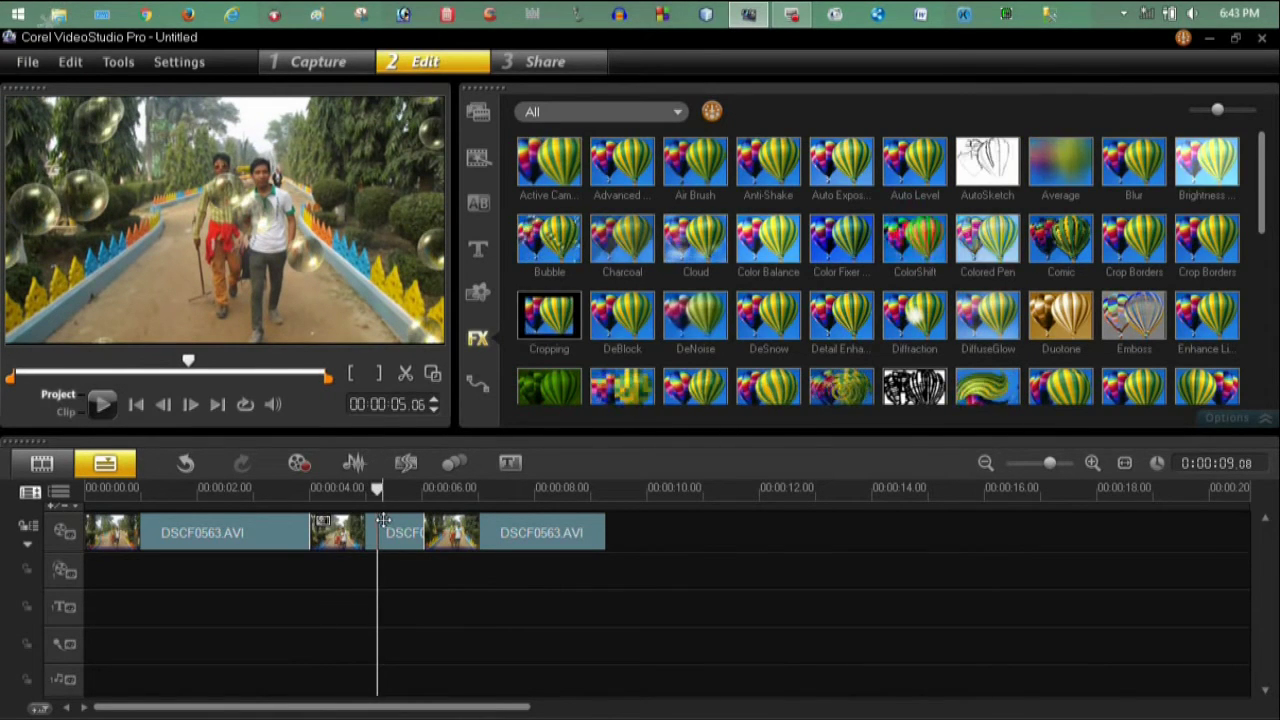
Remove the Bubble filter from the middle clip and apply it to the same clip again
double_click(380, 523)
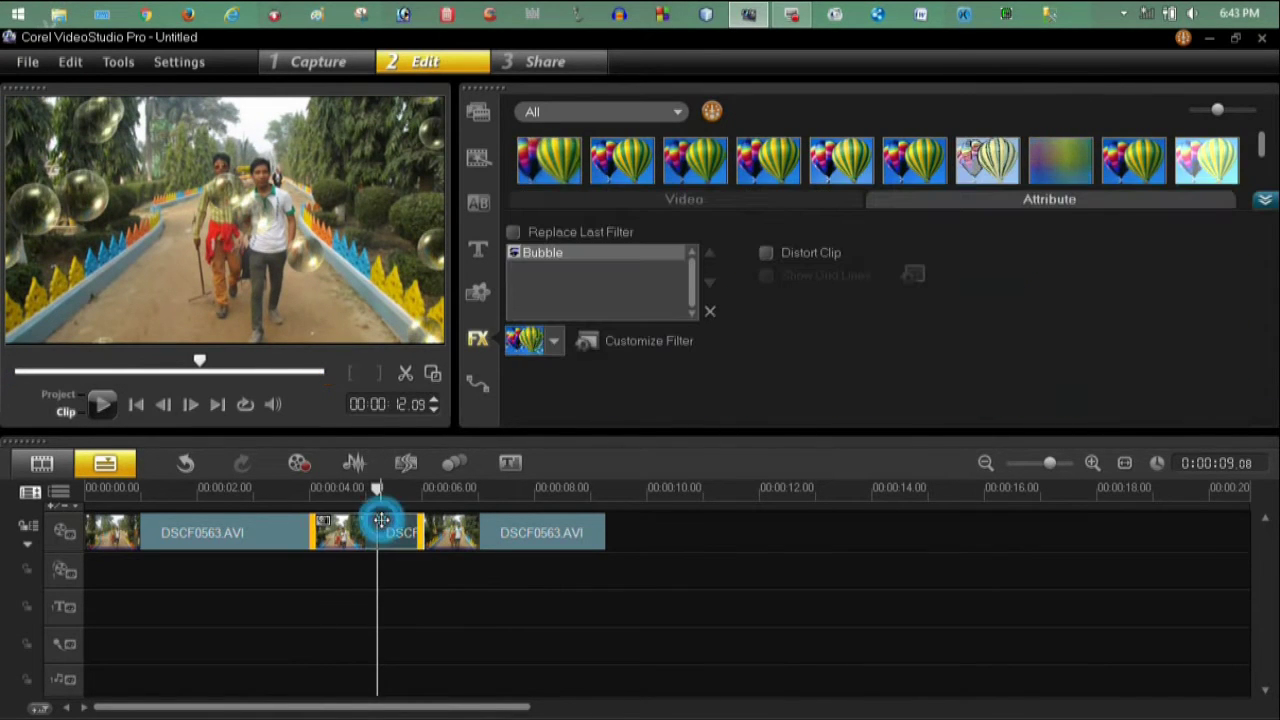
click(712, 314)
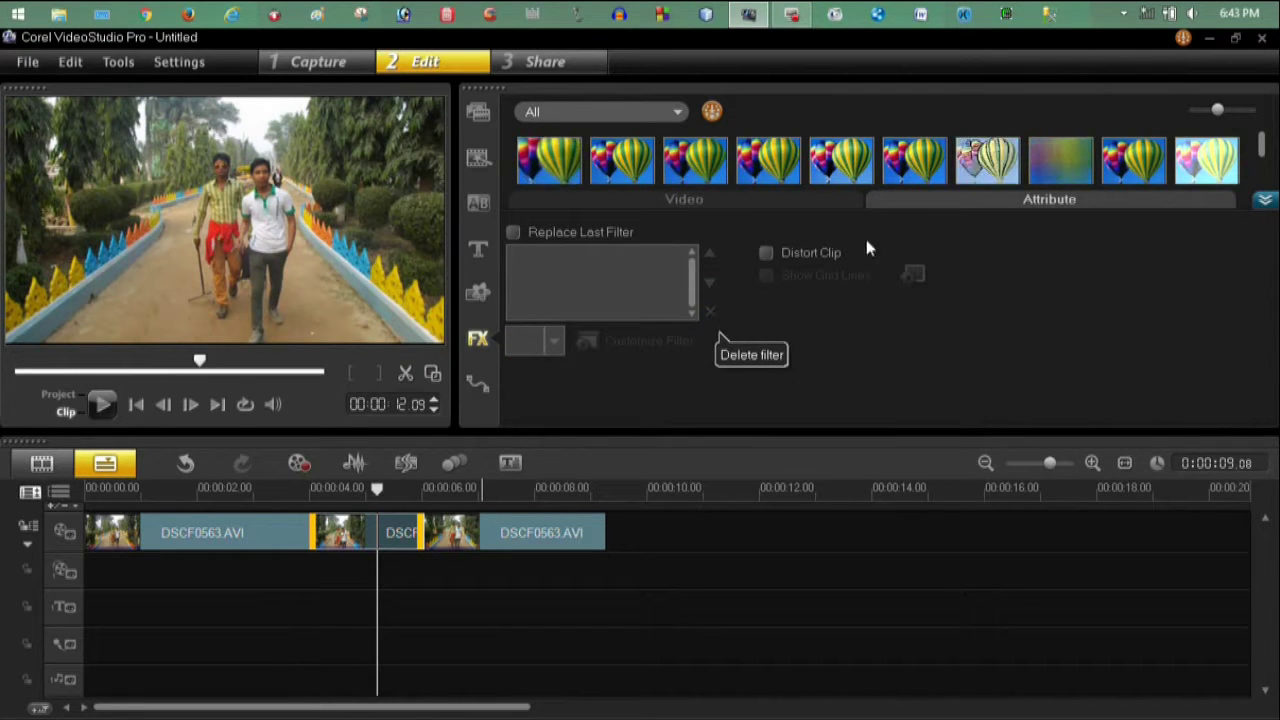
click(477, 338)
drag(548, 240, 374, 528)
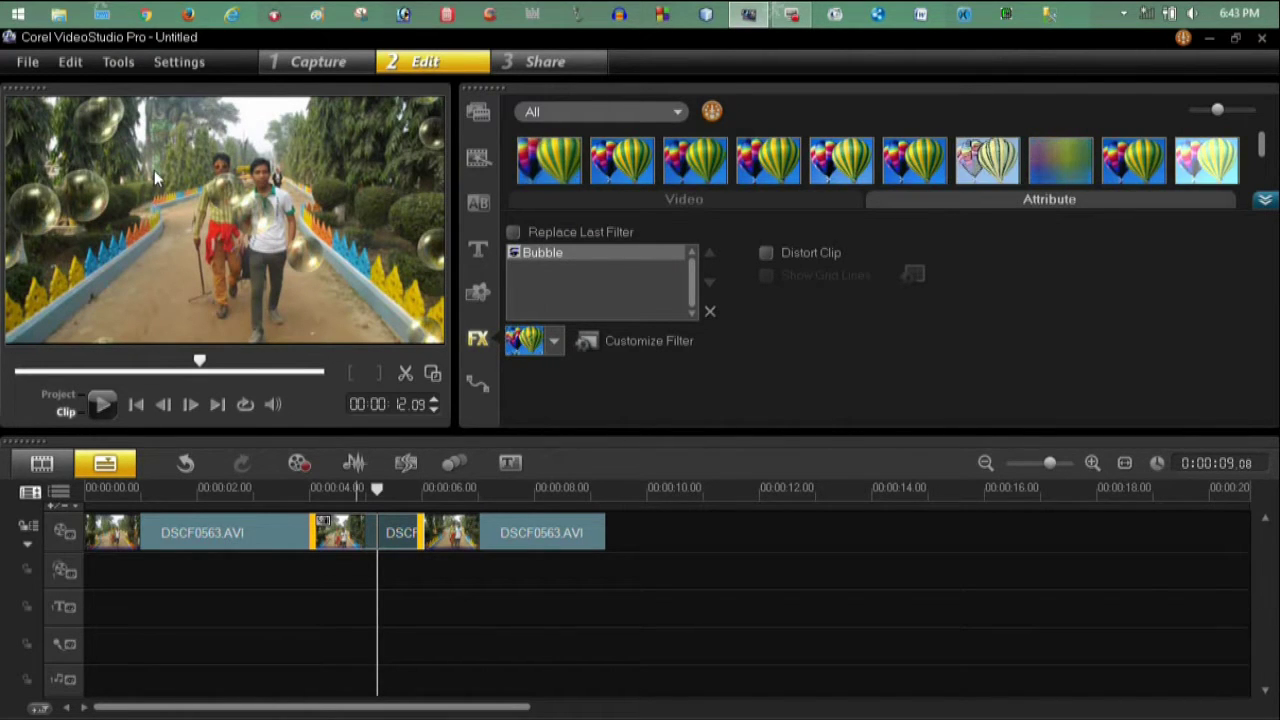
Customize the Bubble filter at its first keyframe, trying a higher bubble density before setting it to 10
click(637, 342)
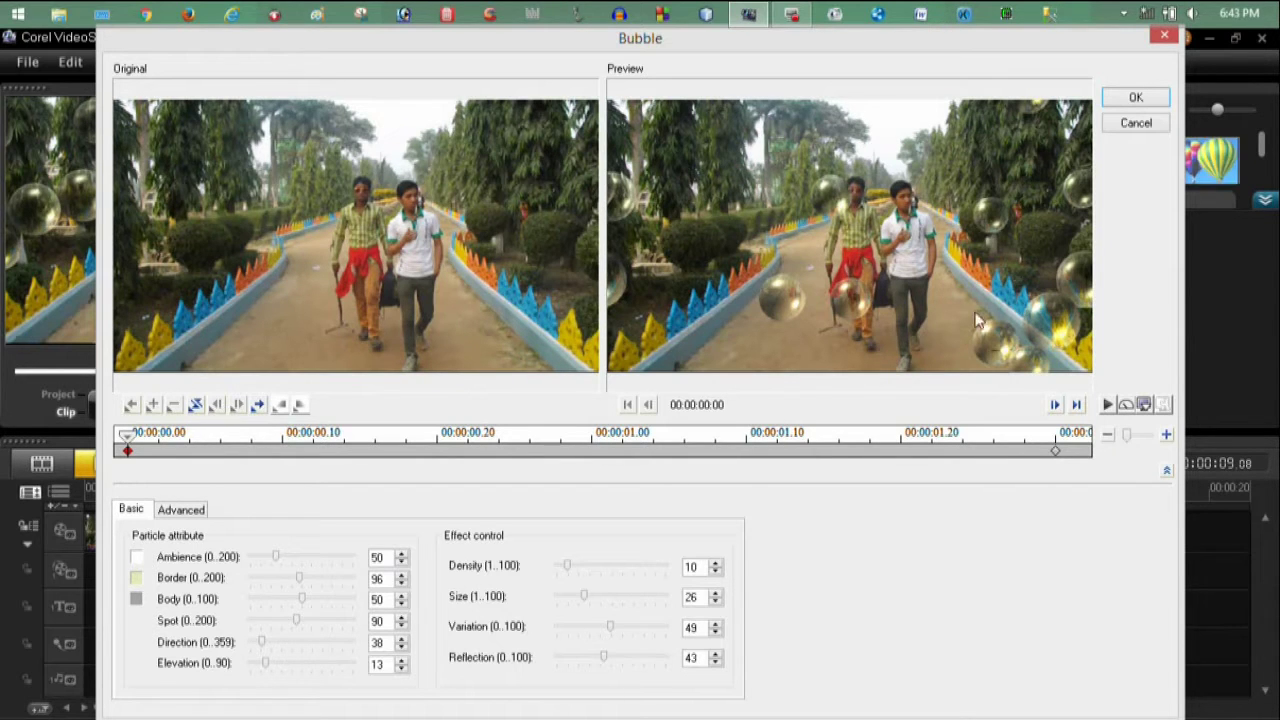
mouse_move(126, 448)
mouse_down()
mouse_move(1066, 451)
mouse_move(126, 450)
mouse_up()
click(125, 451)
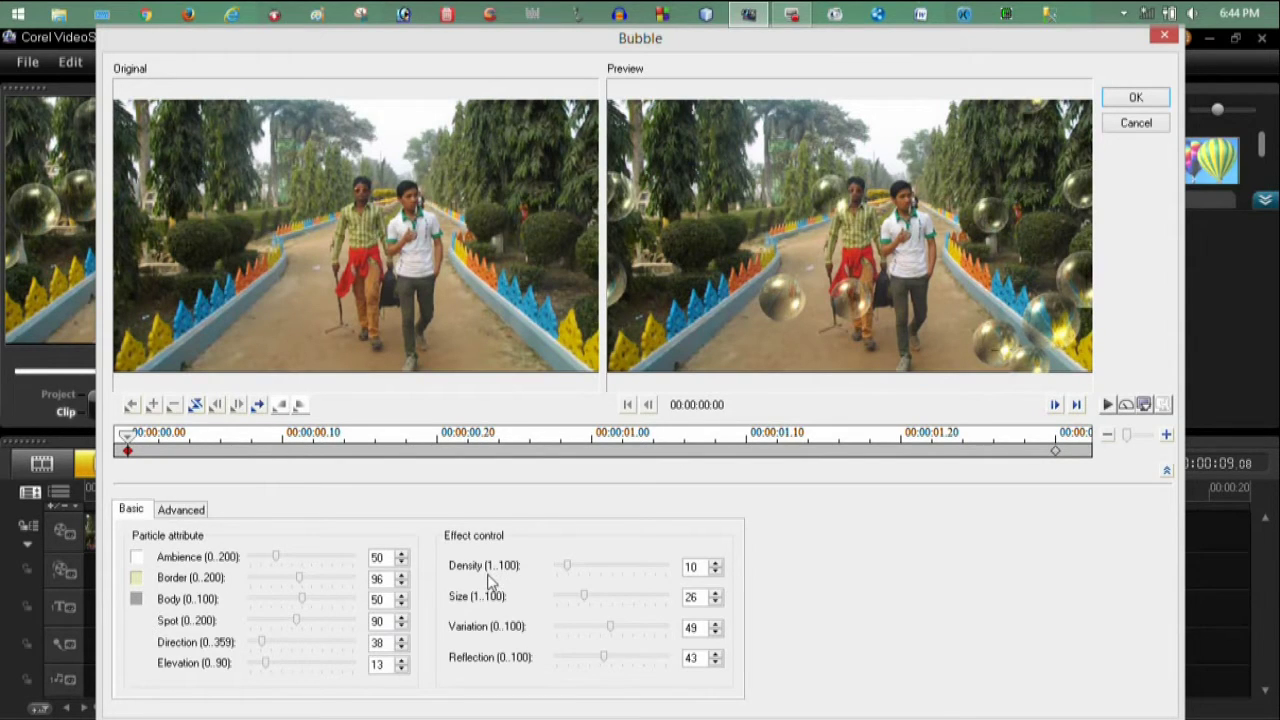
drag(566, 569, 577, 572)
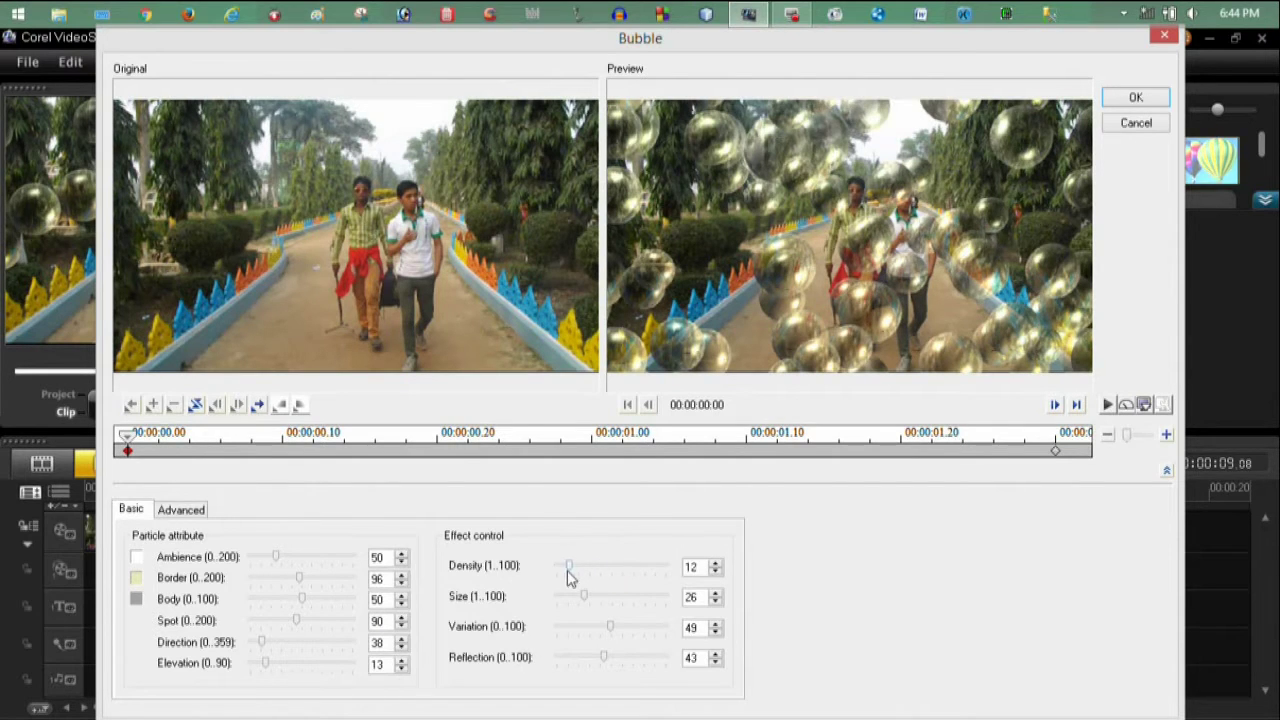
drag(567, 572, 564, 573)
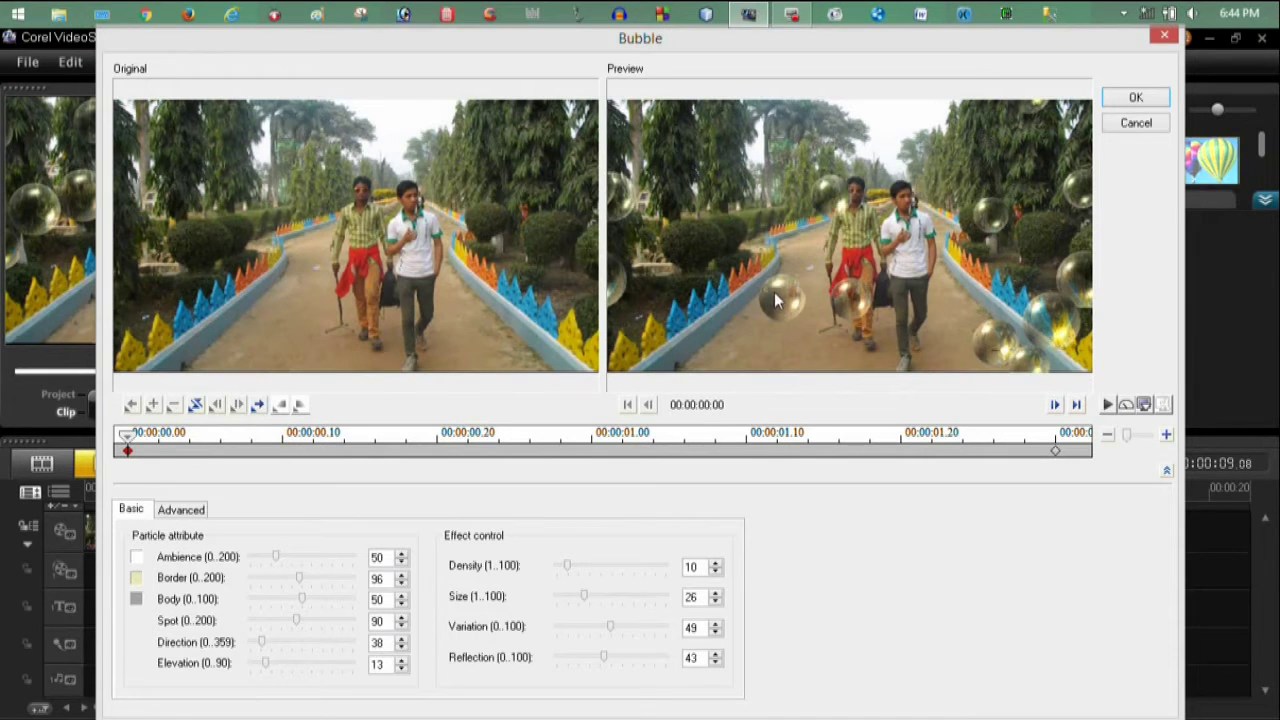
Try smaller and larger bubble sizes, then set the Bubble filter's size to 29
drag(584, 598, 571, 600)
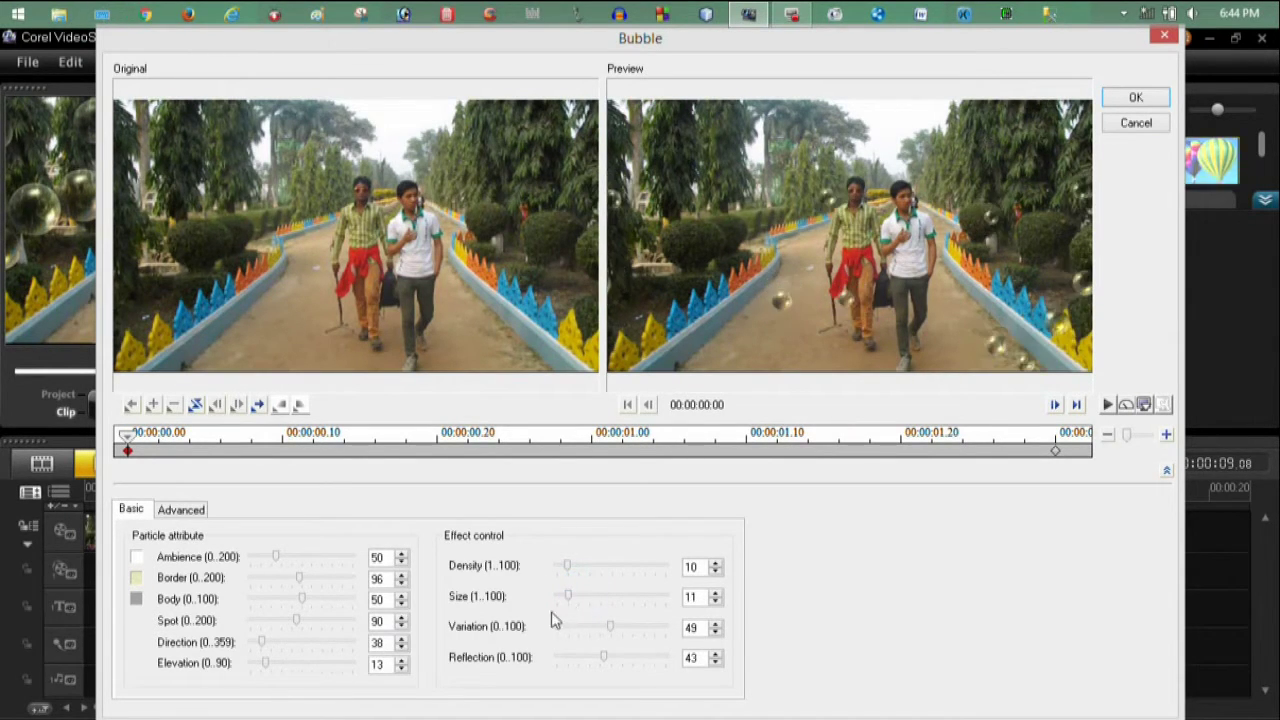
drag(572, 598, 630, 598)
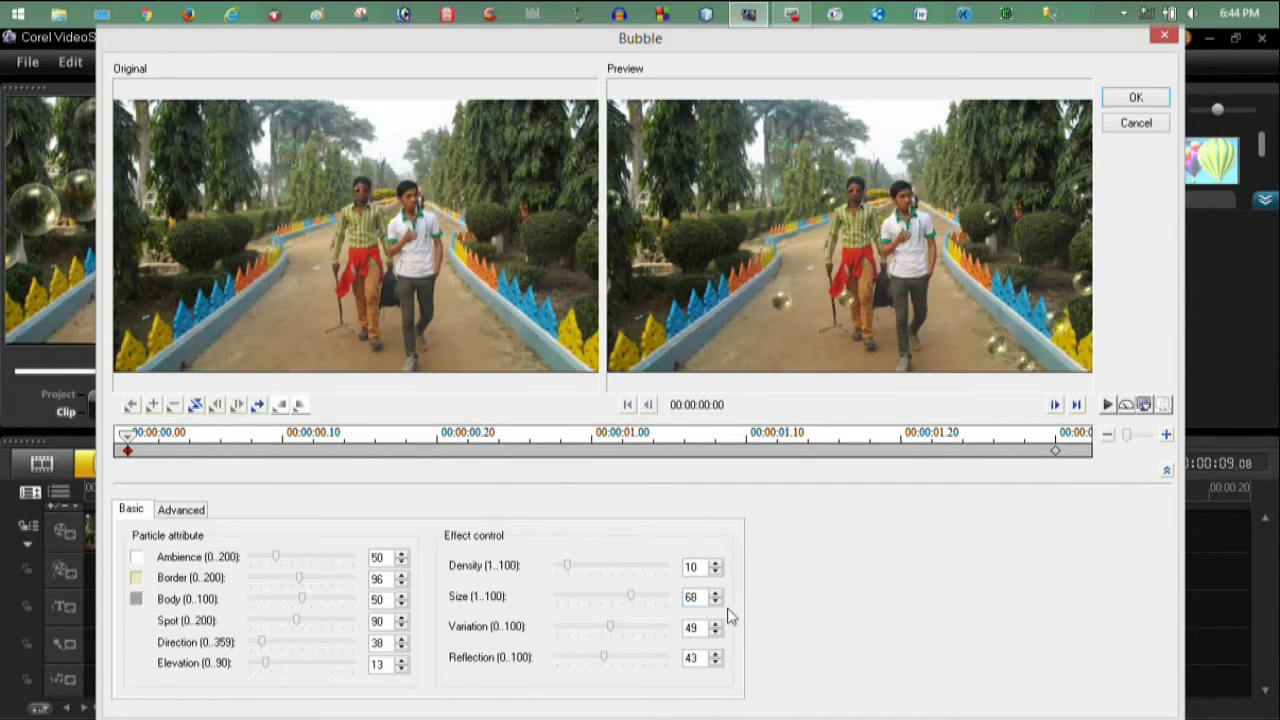
click(587, 598)
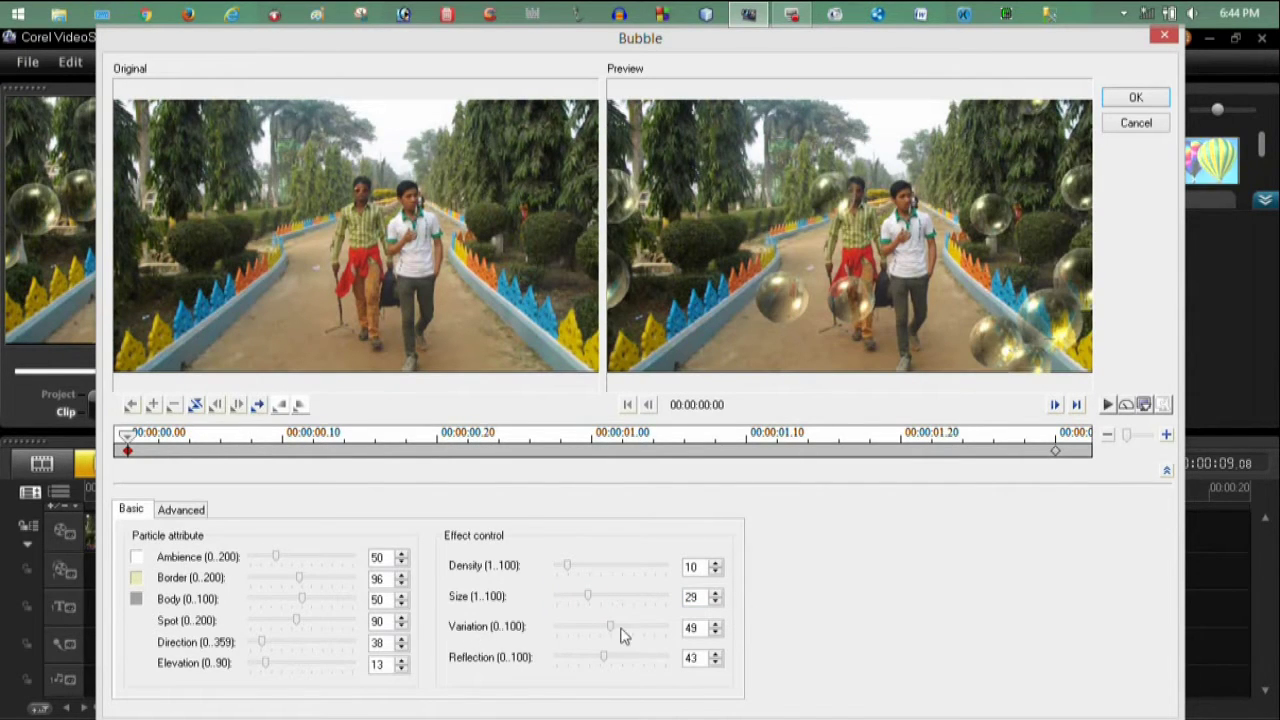
Set the Bubble filter's variation to 22 and its reflection to 24
mouse_move(612, 633)
mouse_down()
mouse_move(573, 633)
mouse_move(636, 640)
mouse_up()
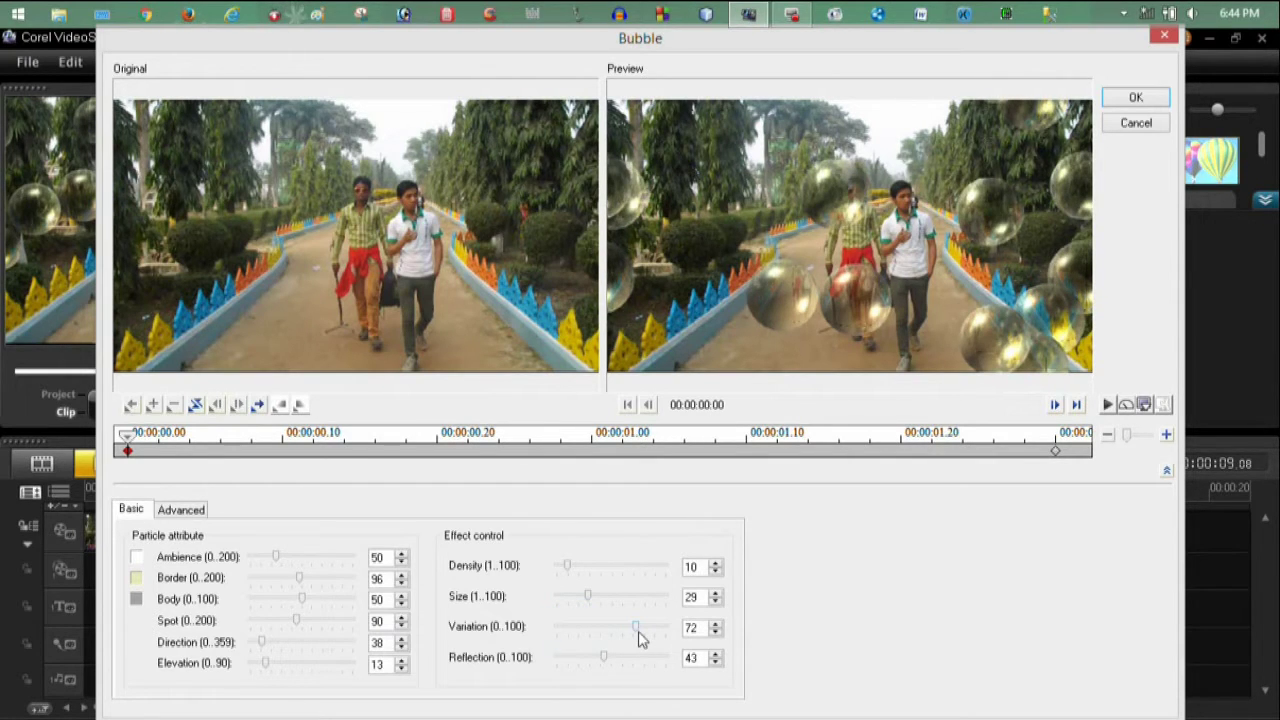
drag(636, 632, 590, 638)
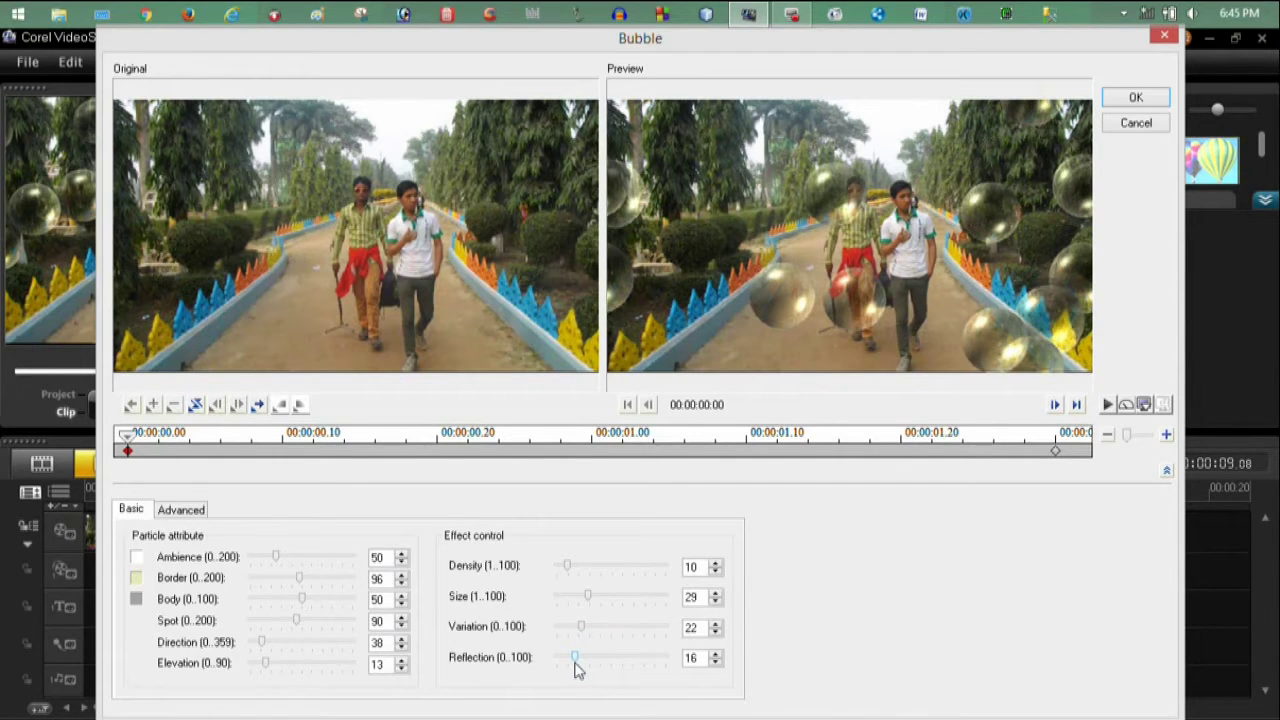
drag(578, 657, 585, 657)
Set the Bubble filter's body color to bright green, RGB 0, 255, 34, at the first keyframe
click(138, 600)
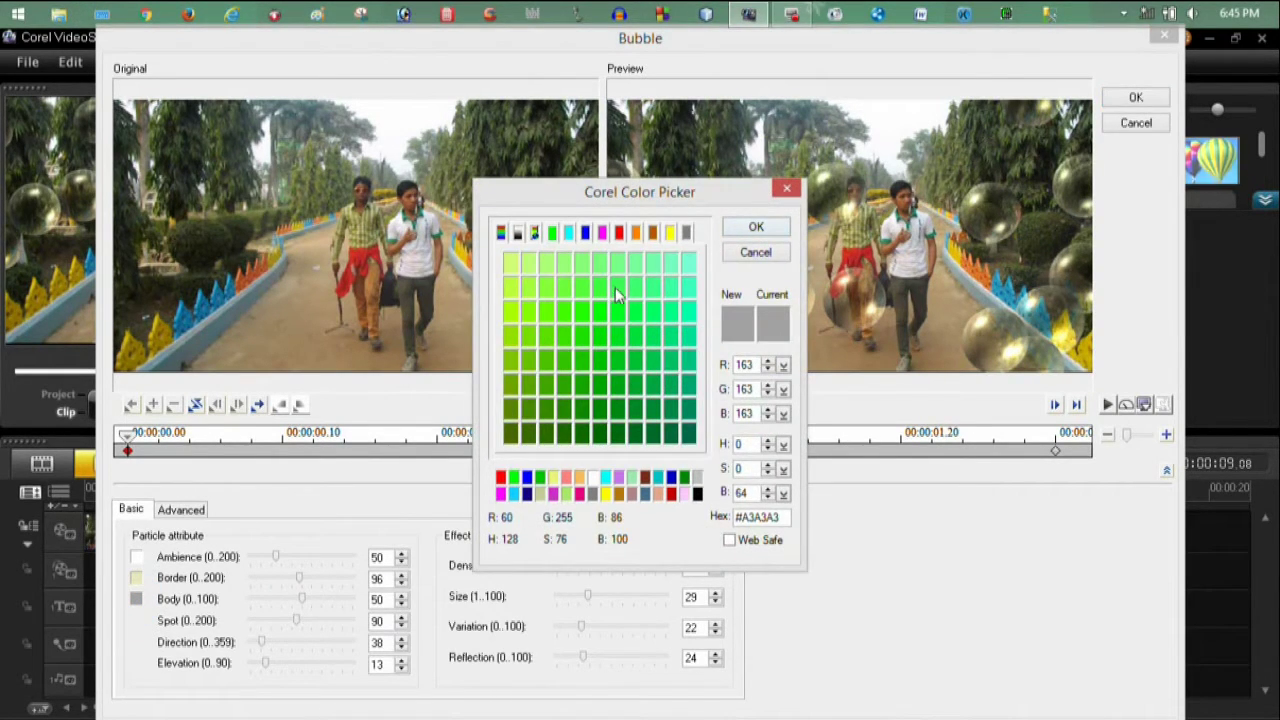
click(616, 267)
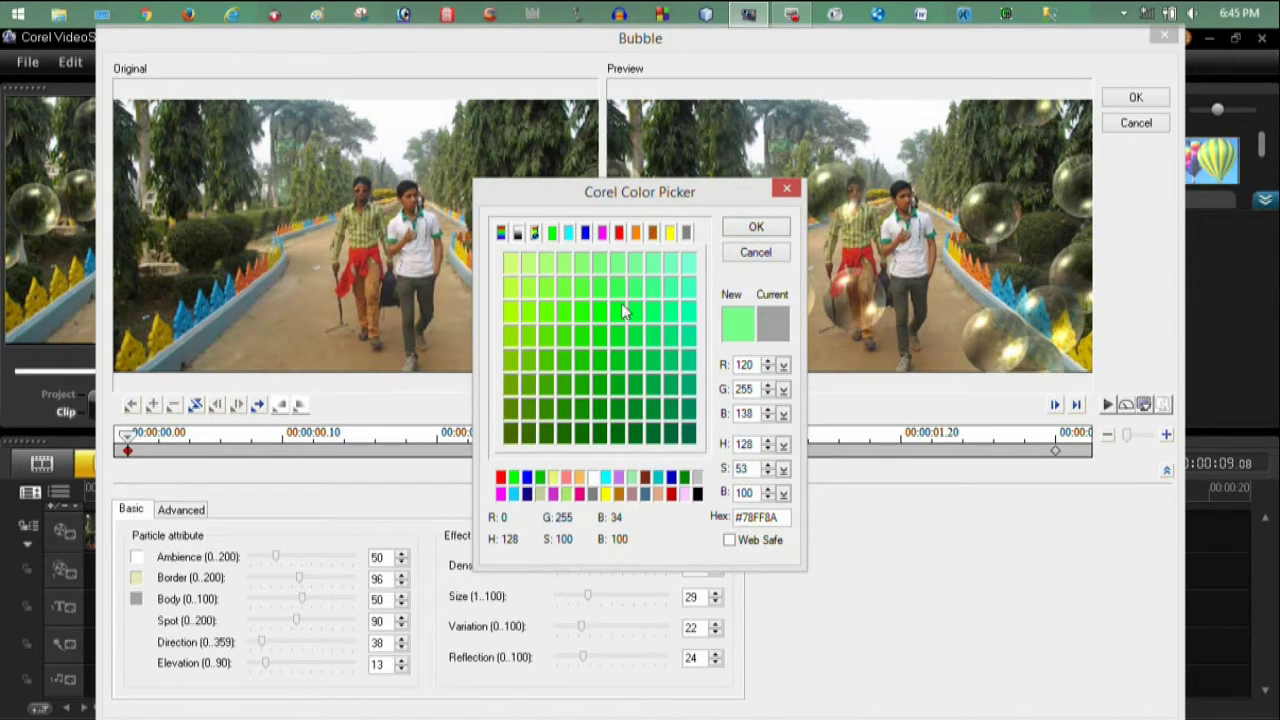
click(622, 306)
click(740, 230)
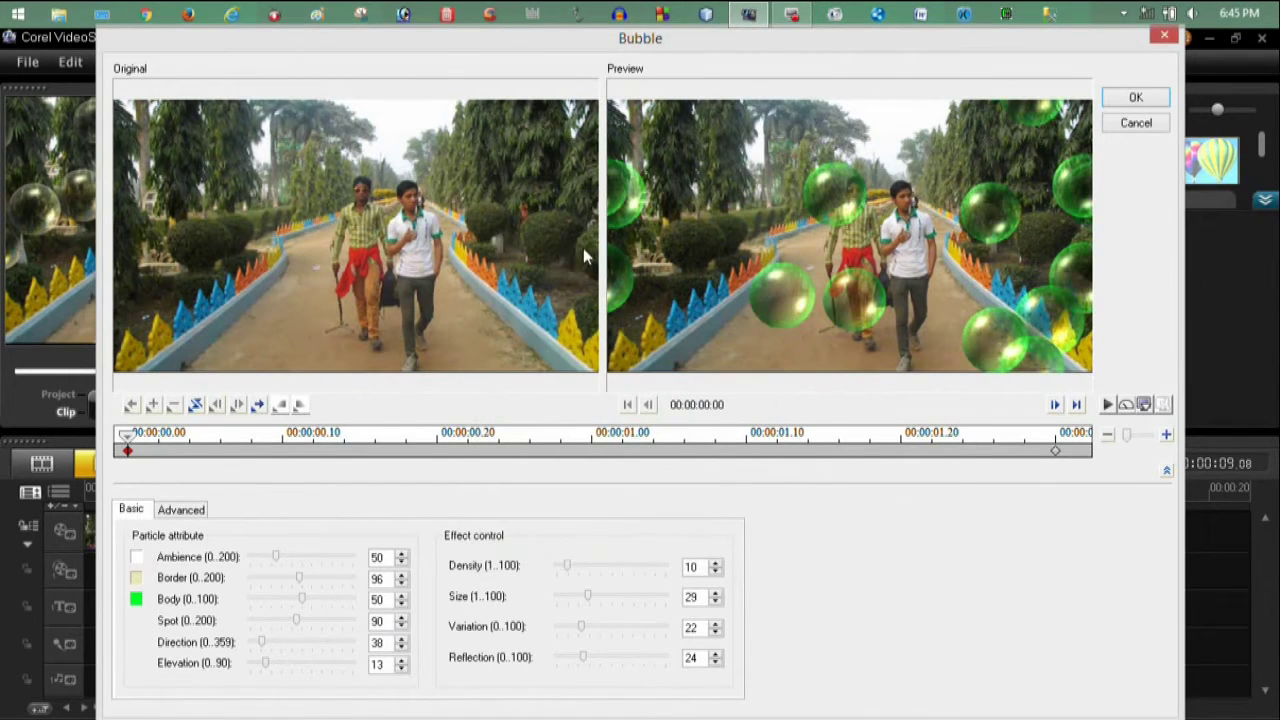
click(135, 578)
click(752, 224)
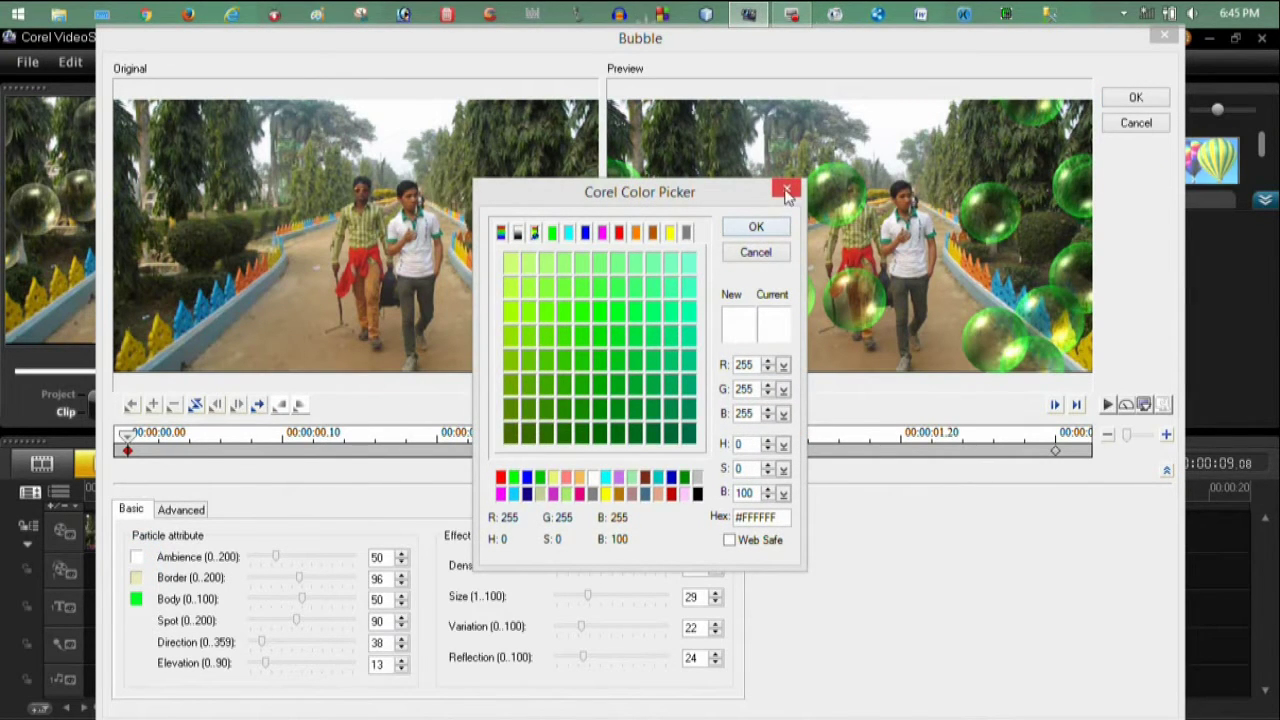
click(786, 191)
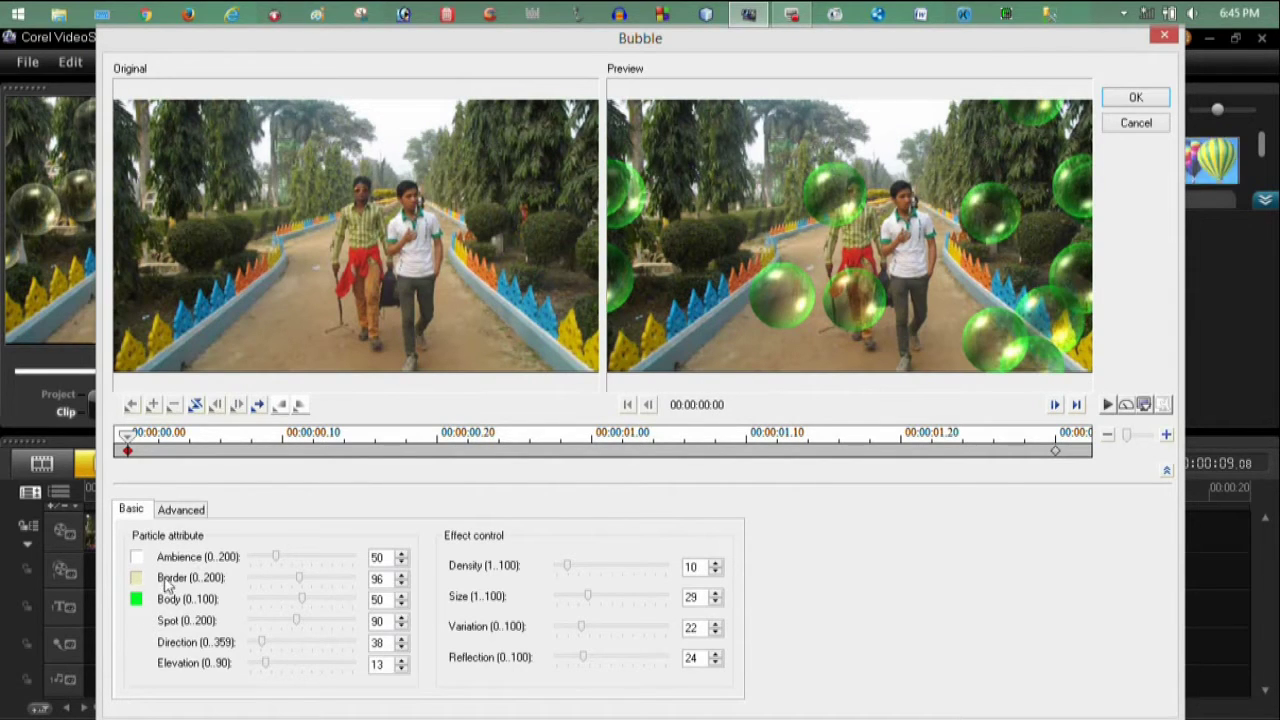
Examine the Bubble filter's advanced motion settings and compare the effect at its first and last keyframes
click(181, 510)
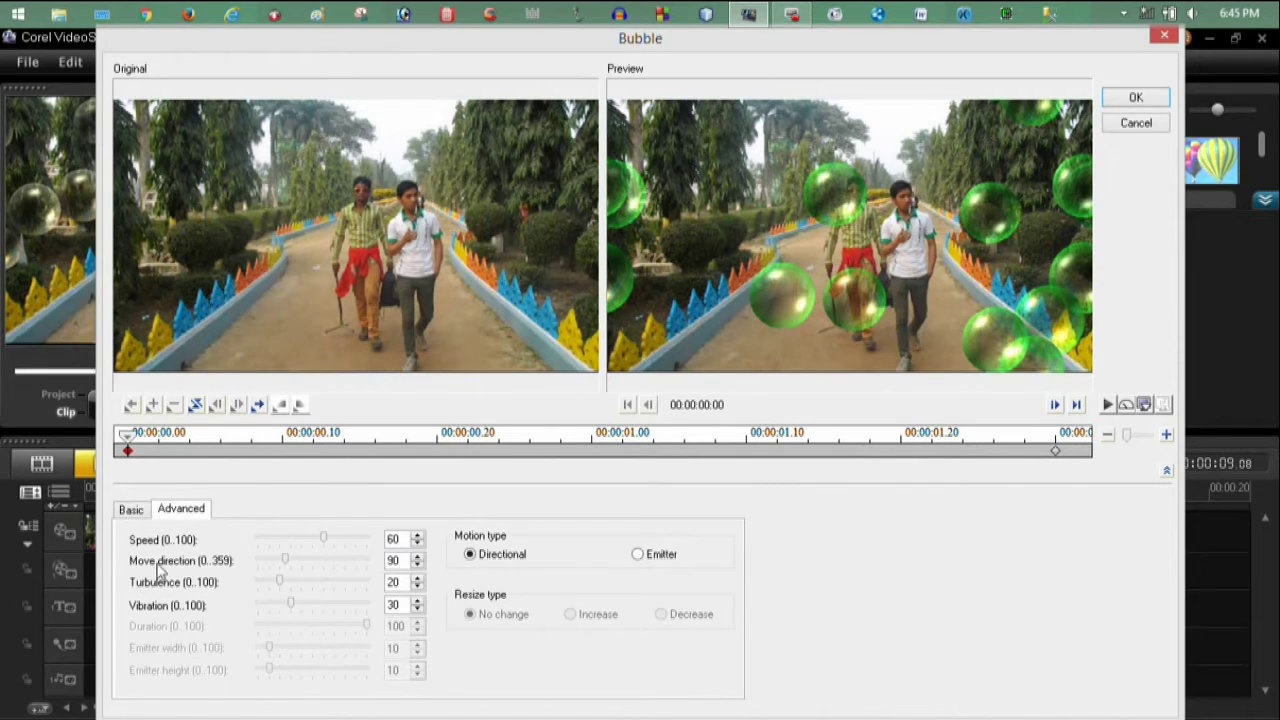
drag(323, 563, 285, 562)
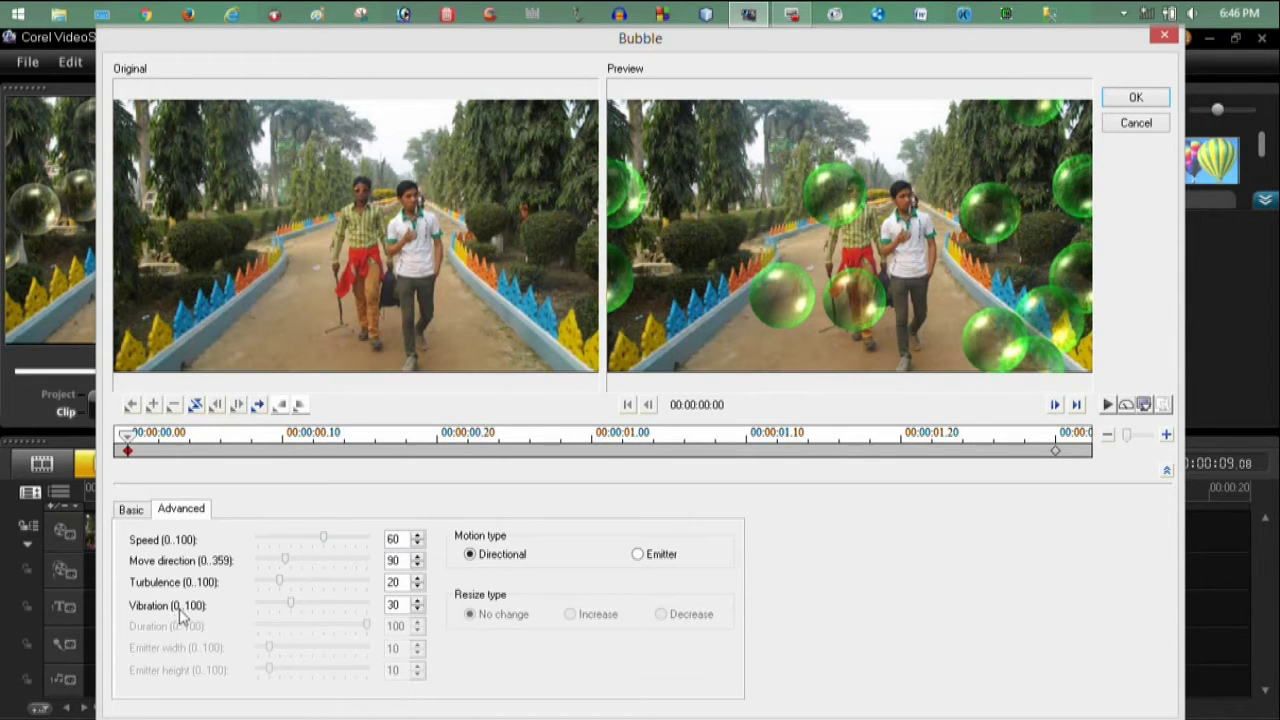
key(space)
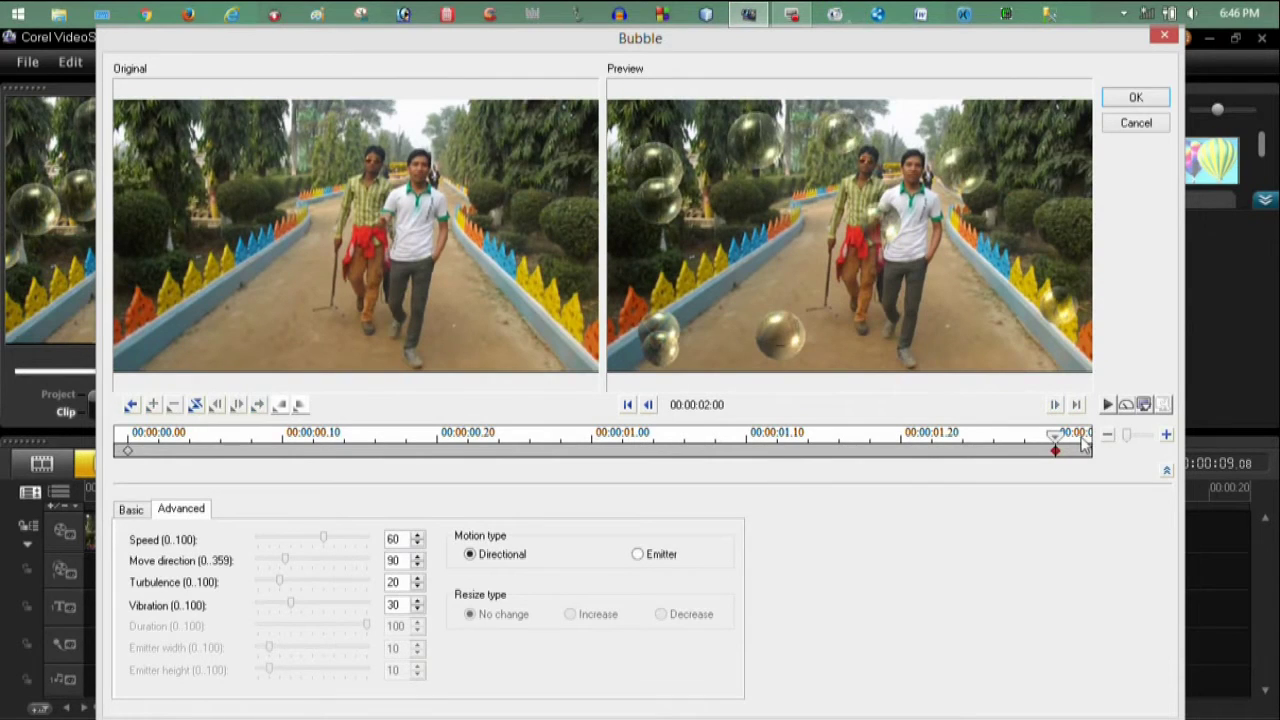
click(127, 451)
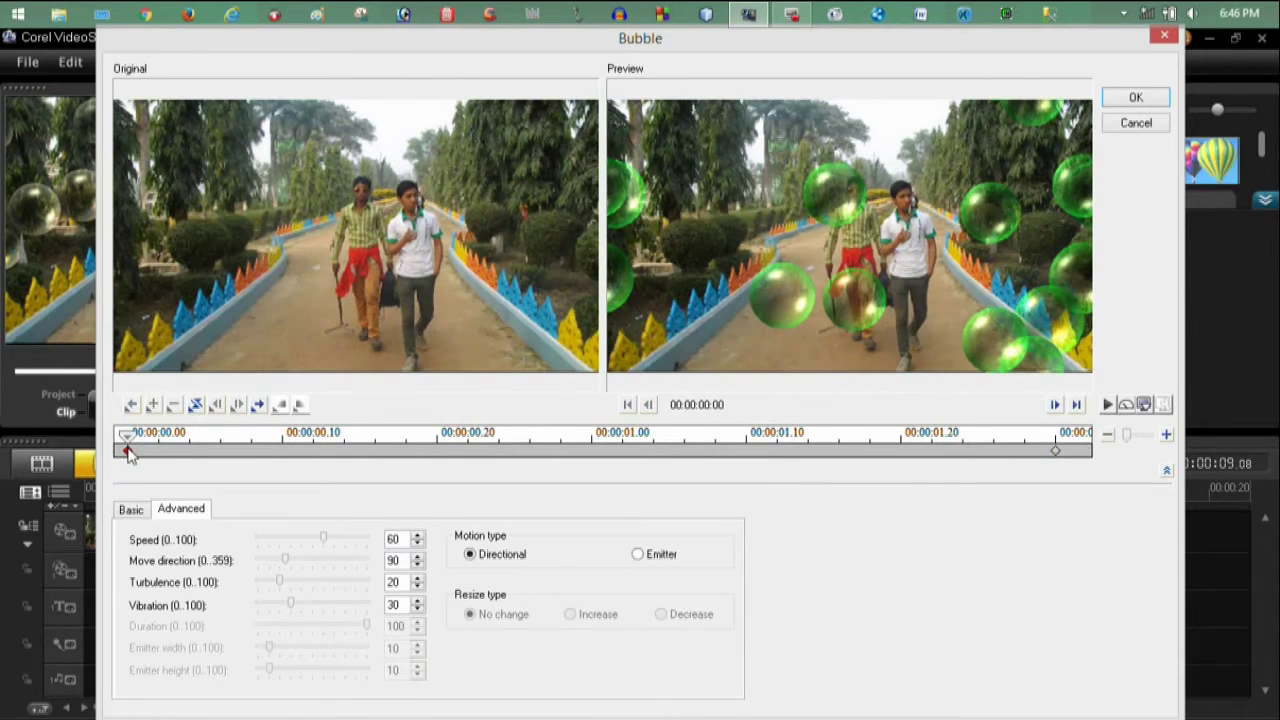
click(1055, 452)
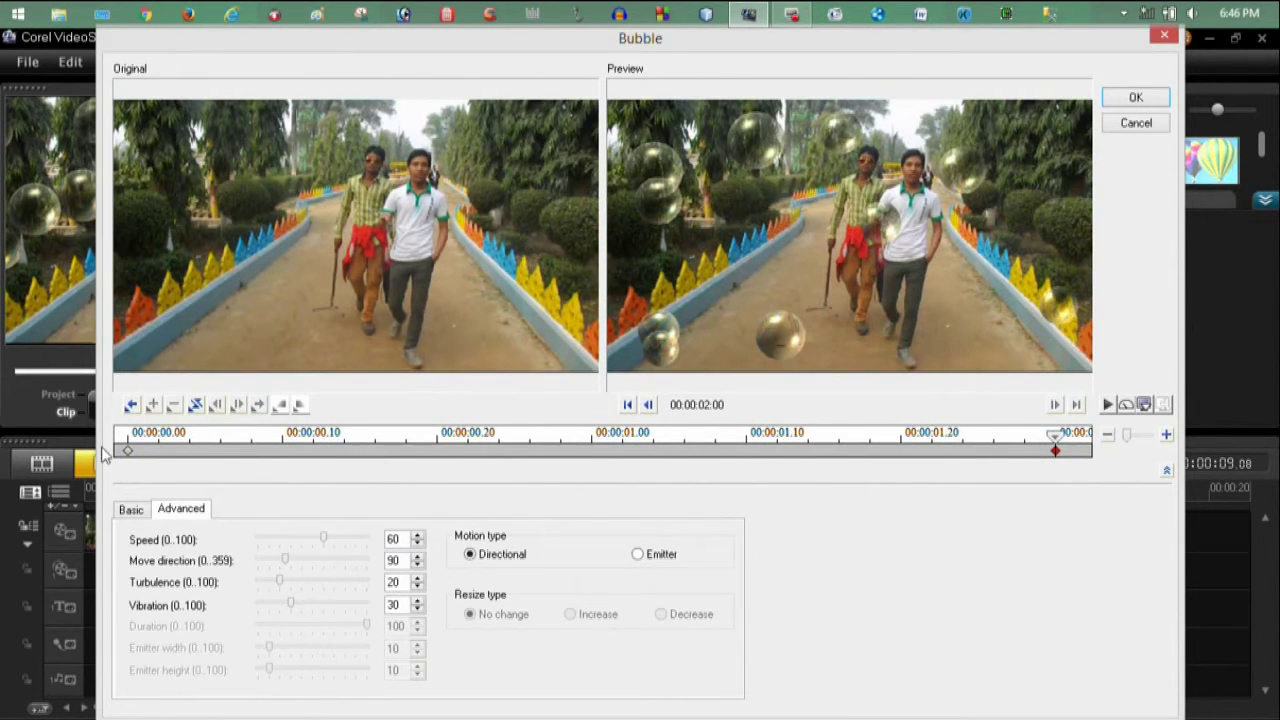
Raise the bubble density at the filter's last keyframe, then close the customization and preview the middle clip on the timeline
click(131, 509)
drag(568, 567, 586, 570)
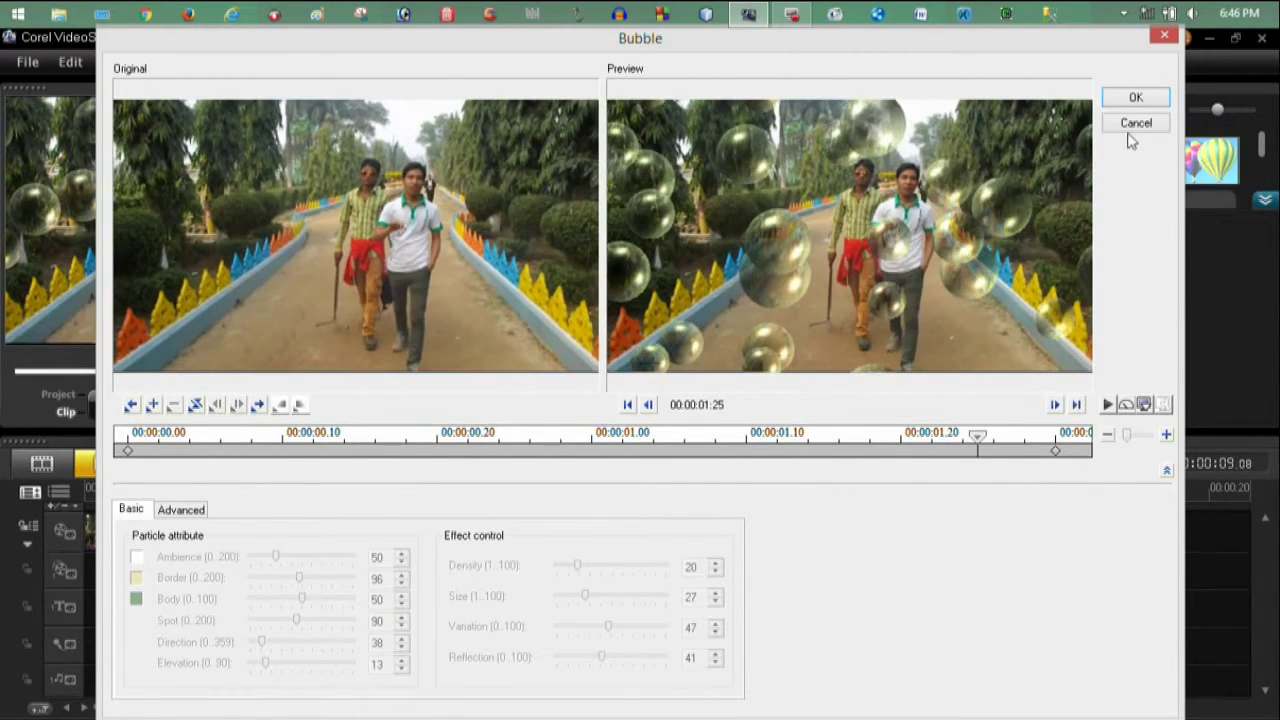
click(1131, 128)
drag(333, 487, 408, 488)
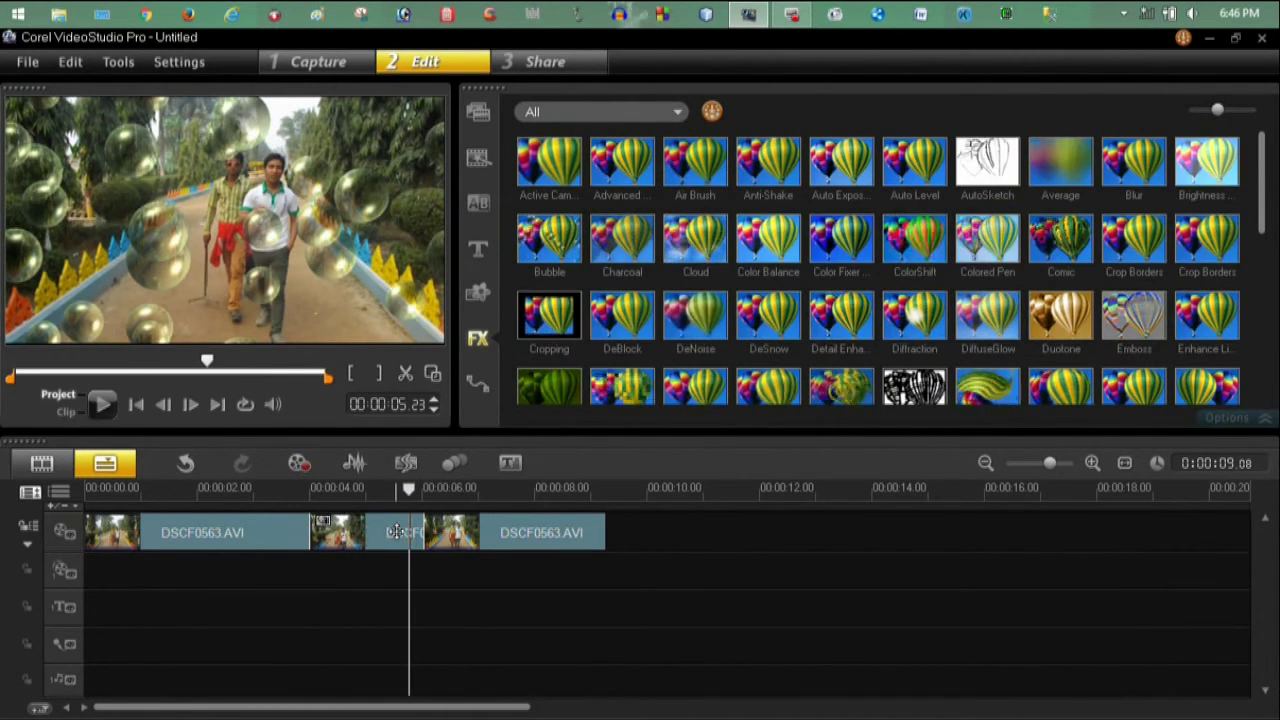
Remove the Bubble filter from the middle clip and return to the filter library
click(397, 531)
click(708, 311)
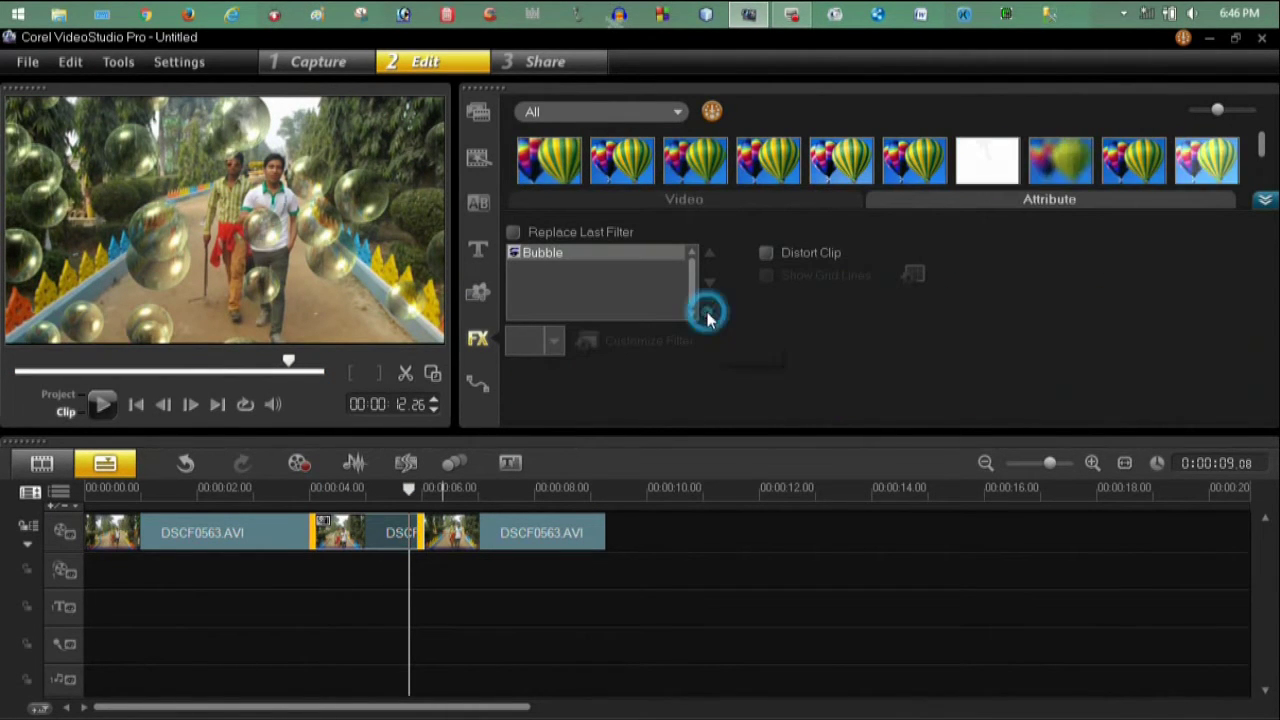
click(1265, 199)
Apply the Cropping filter to the middle clip and preview its effect along the timeline
scroll(1265, 157, down, 1)
scroll(1265, 157, up, 1)
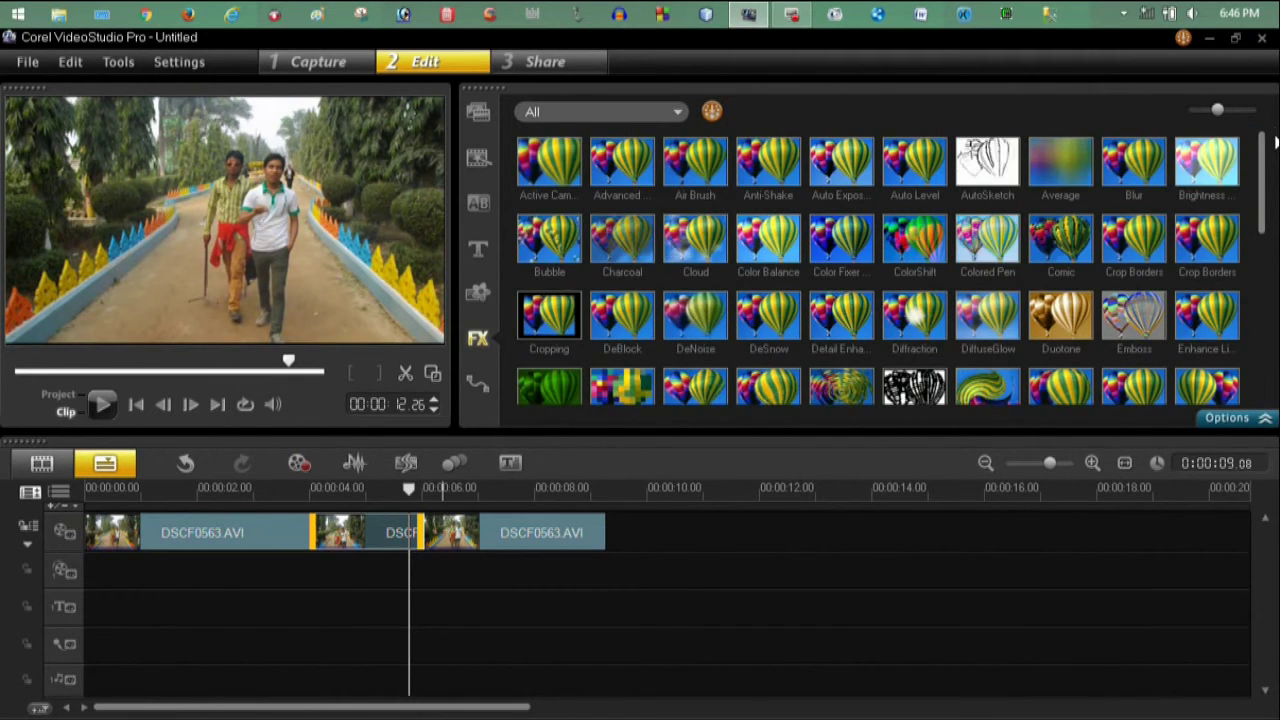
drag(565, 335, 360, 532)
drag(298, 490, 449, 499)
Remove the Cropping filter from the middle clip and reopen the full filter library
click(394, 523)
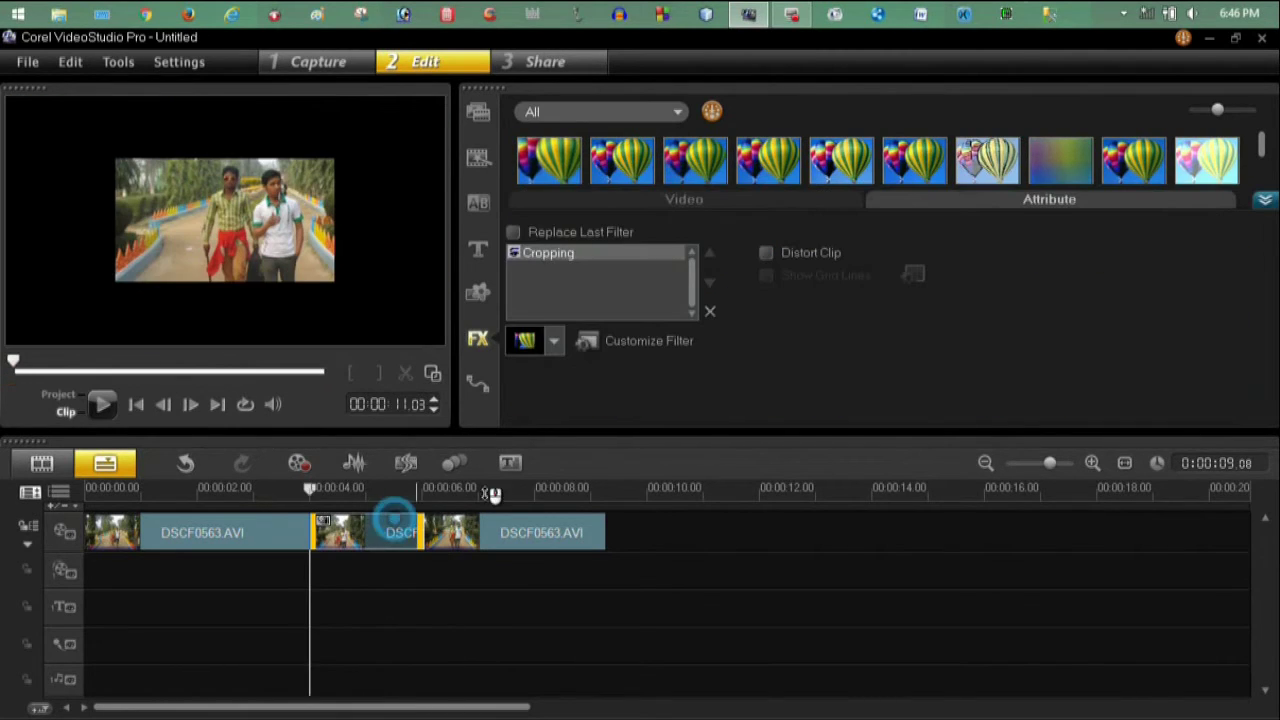
click(712, 308)
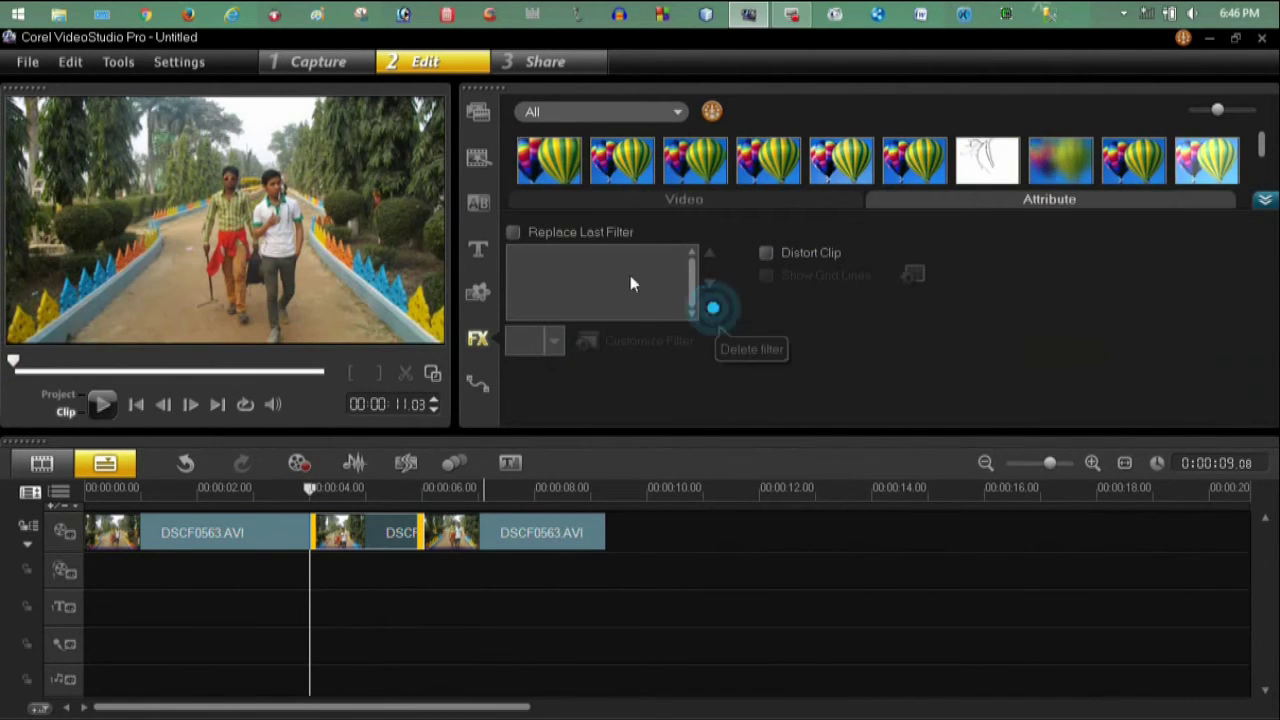
click(1265, 204)
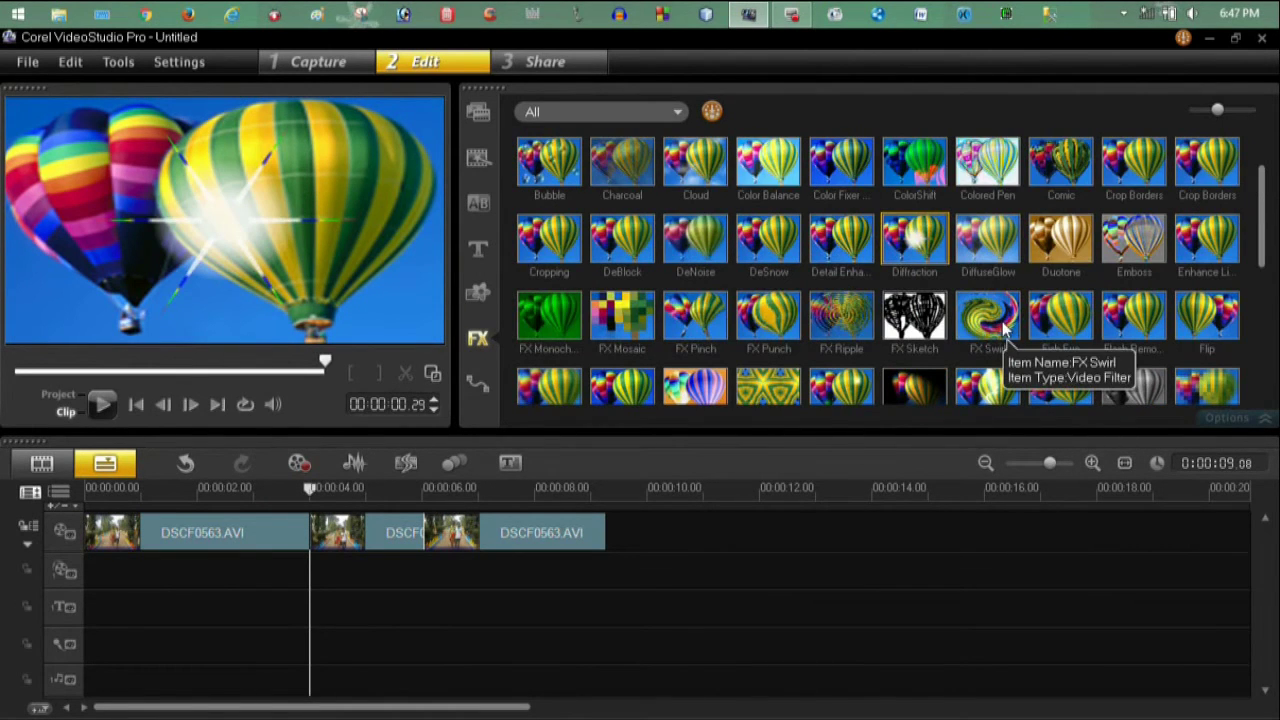
Preview the Diffraction and FX Ripple filter samples, then apply FX Ripple to the middle clip
click(910, 250)
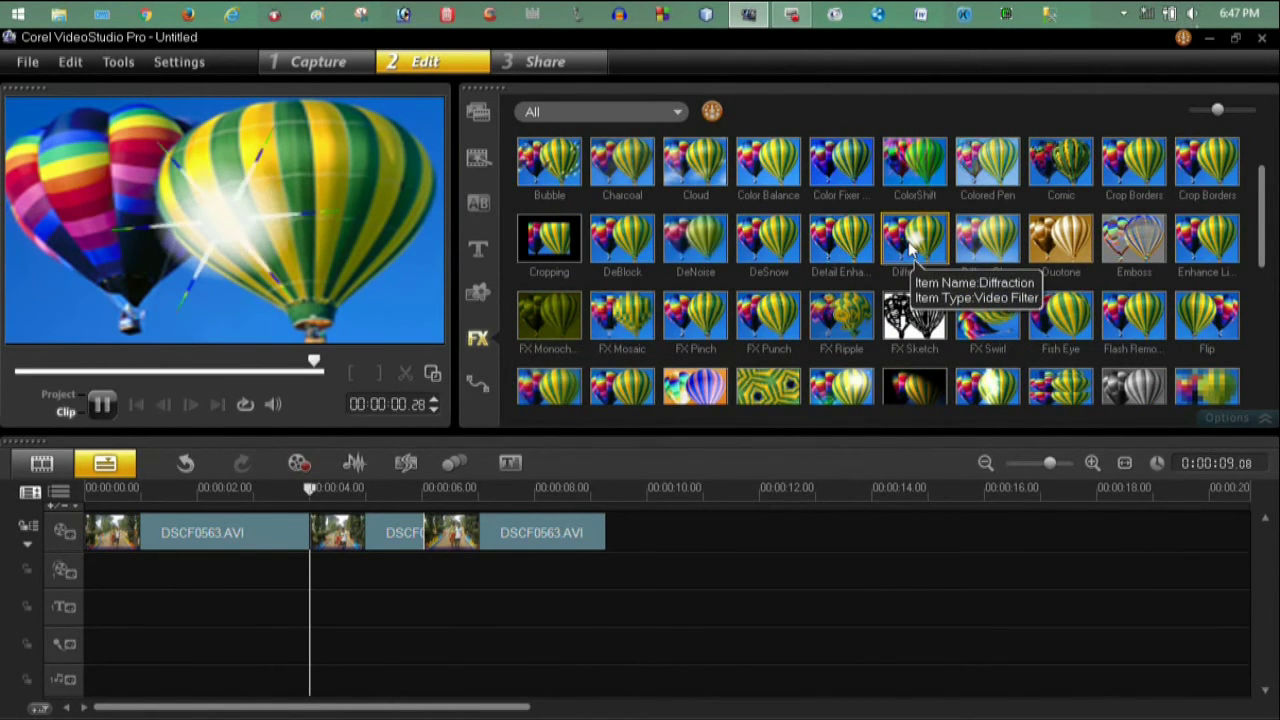
click(842, 318)
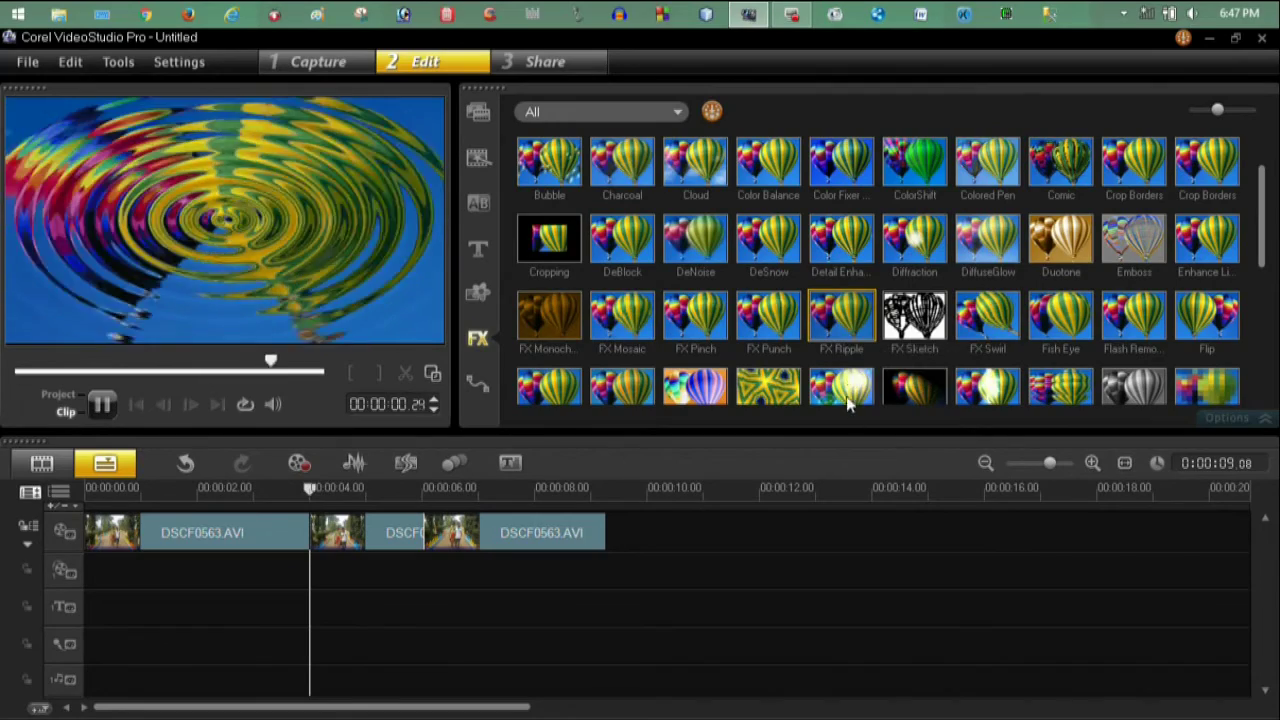
drag(840, 322, 373, 532)
click(390, 532)
double_click(390, 532)
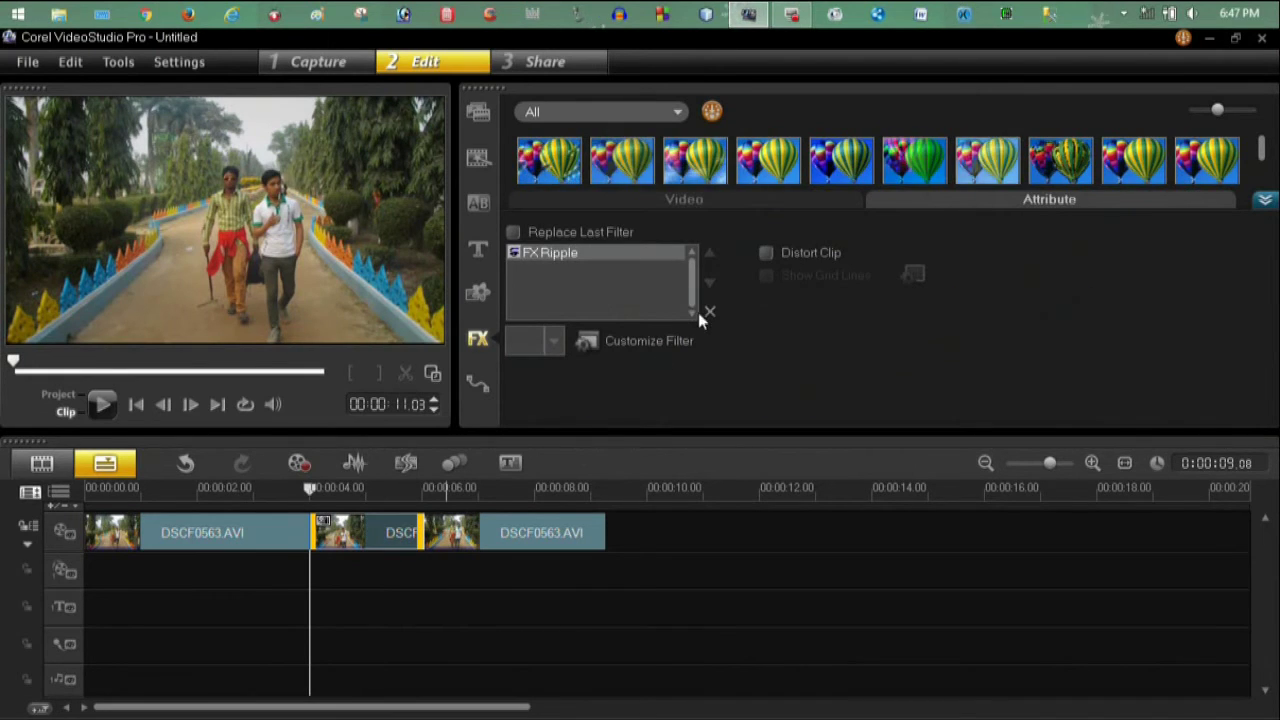
click(1262, 199)
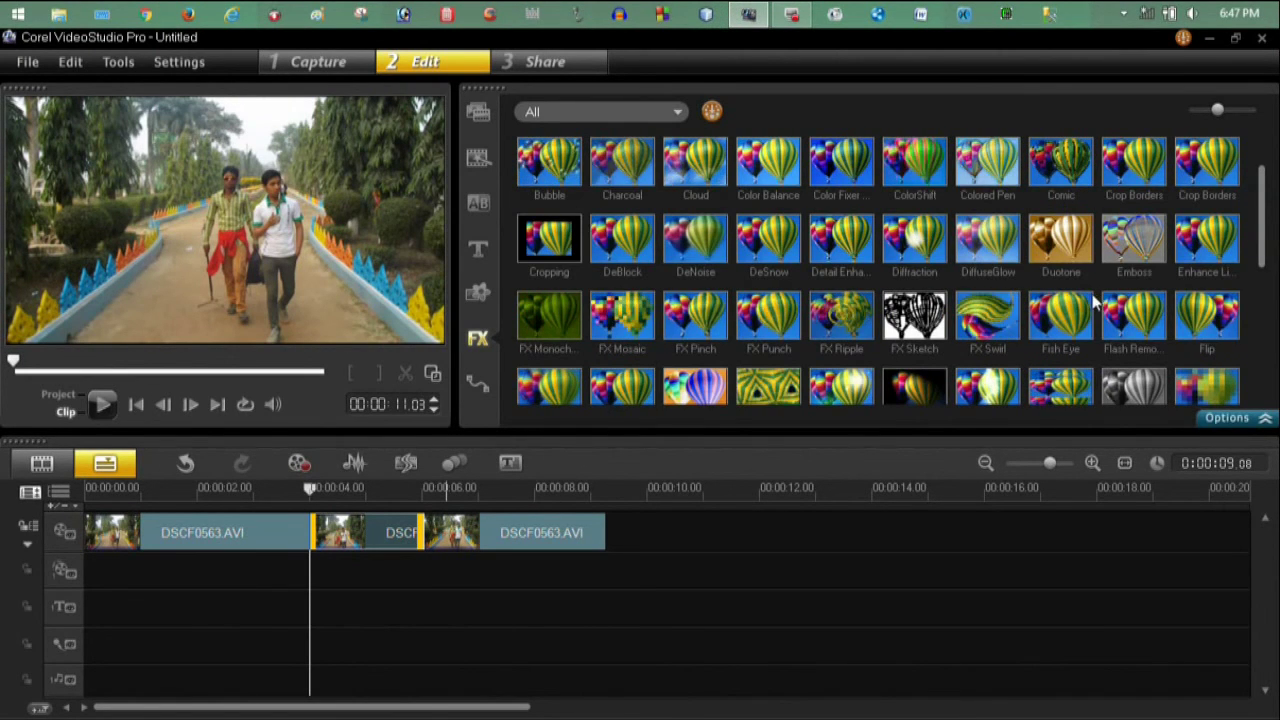
mouse_move(158, 491)
mouse_down()
mouse_move(191, 491)
mouse_move(149, 491)
mouse_up()
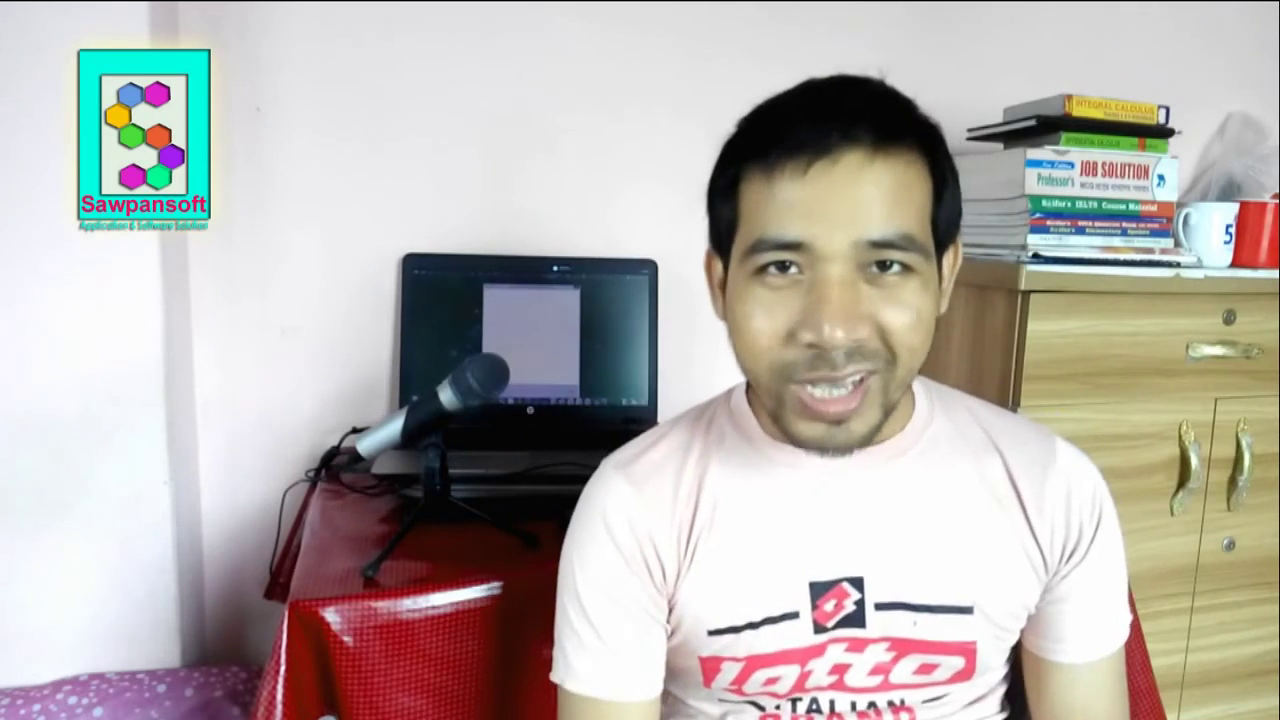